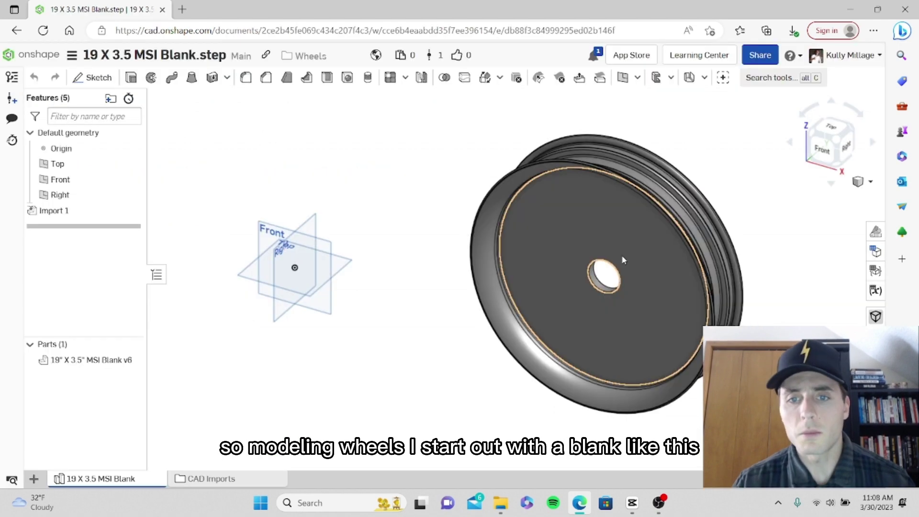
Examine the imported 19 x 3.5 wheel blank from both sides
{"action": "right_click_drag", "start_coordinate": [476, 245], "coordinate": [479, 283]}
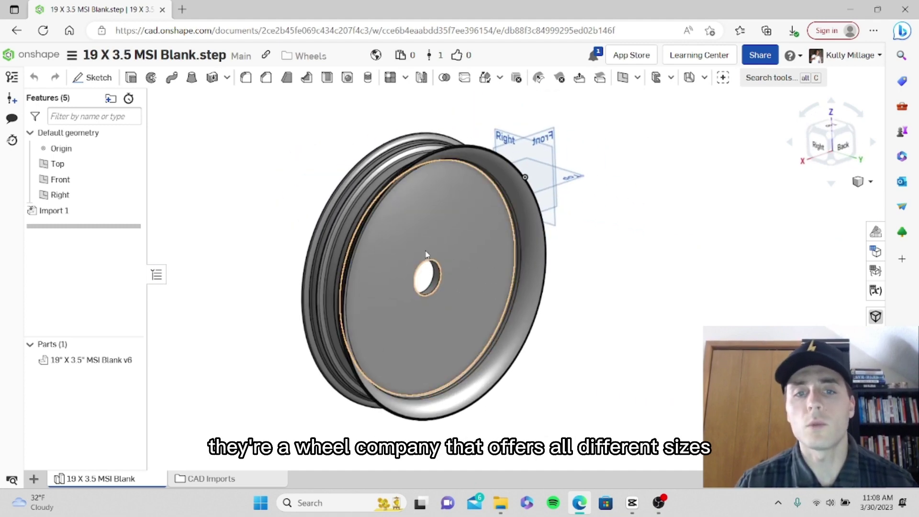
{"action": "scroll", "coordinate": [423, 253], "scroll_direction": "up", "scroll_amount": 2}
{"action": "scroll", "coordinate": [422, 254], "scroll_direction": "down", "scroll_amount": 1}
{"action": "middle_click_drag", "start_coordinate": [422, 253], "coordinate": [446, 251]}
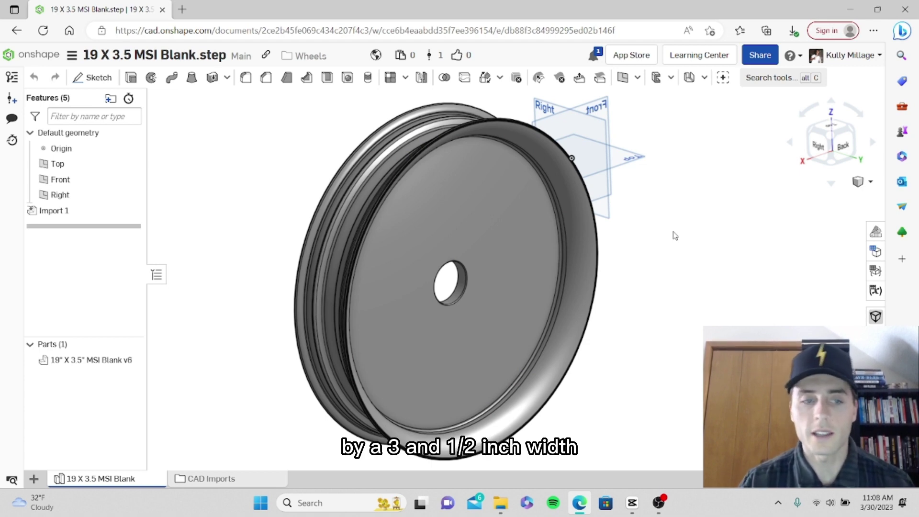
Inspect the blank's rim profile edge-on and up close, including the drop centre and the disc face
{"action": "right_click_drag", "start_coordinate": [675, 236], "coordinate": [405, 234]}
{"action": "scroll", "coordinate": [530, 203], "scroll_direction": "up", "scroll_amount": 5}
{"action": "scroll", "coordinate": [405, 236], "scroll_direction": "up", "scroll_amount": 5}
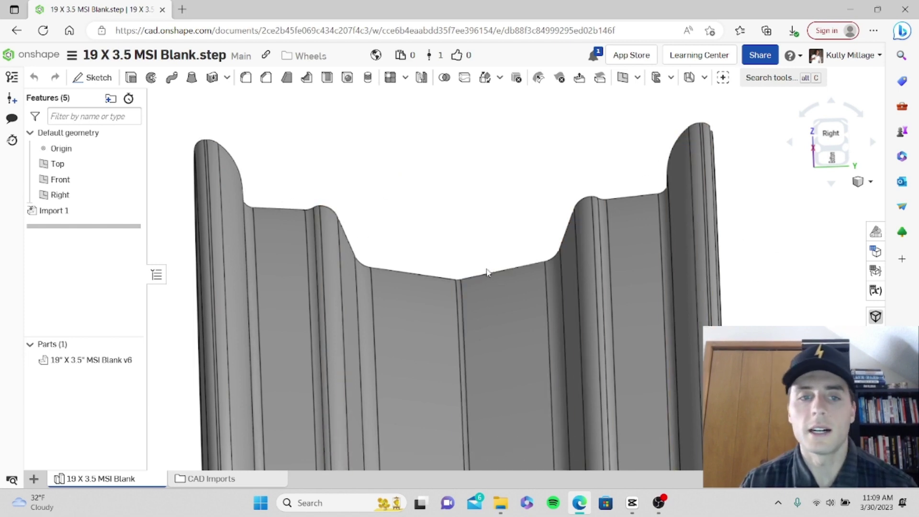
{"action": "right_click_drag", "start_coordinate": [486, 268], "coordinate": [550, 283]}
{"action": "scroll", "coordinate": [412, 211], "scroll_direction": "up", "scroll_amount": 5}
{"action": "right_click_drag", "start_coordinate": [411, 210], "coordinate": [449, 218]}
{"action": "scroll", "coordinate": [575, 234], "scroll_direction": "down", "scroll_amount": 3}
{"action": "middle_click_drag", "start_coordinate": [636, 242], "coordinate": [463, 216]}
{"action": "scroll", "coordinate": [539, 256], "scroll_direction": "down", "scroll_amount": 5}
{"action": "middle_click_drag", "start_coordinate": [618, 307], "coordinate": [561, 249]}
{"action": "right_click_drag", "start_coordinate": [561, 252], "coordinate": [521, 293]}
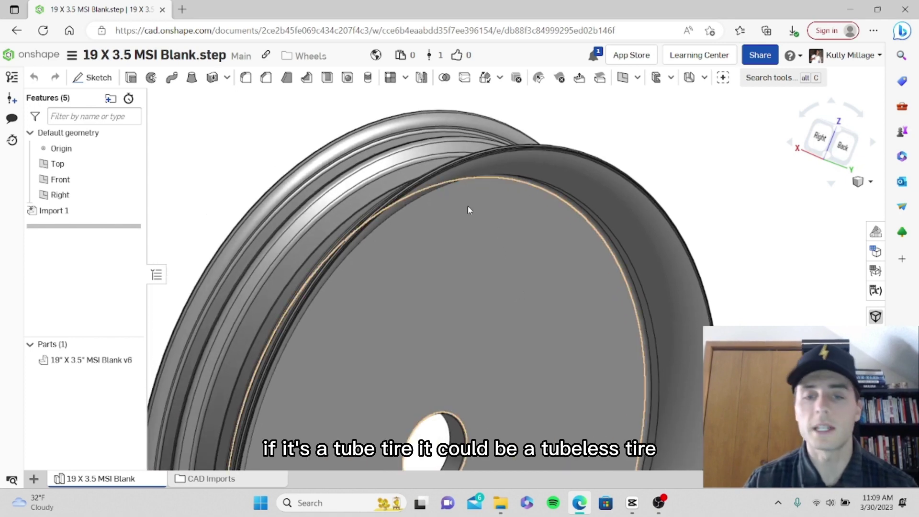
{"action": "scroll", "coordinate": [466, 205], "scroll_direction": "down", "scroll_amount": 3}
{"action": "right_click_drag", "start_coordinate": [484, 265], "coordinate": [488, 246]}
{"action": "right_click_drag", "start_coordinate": [537, 304], "coordinate": [651, 243]}
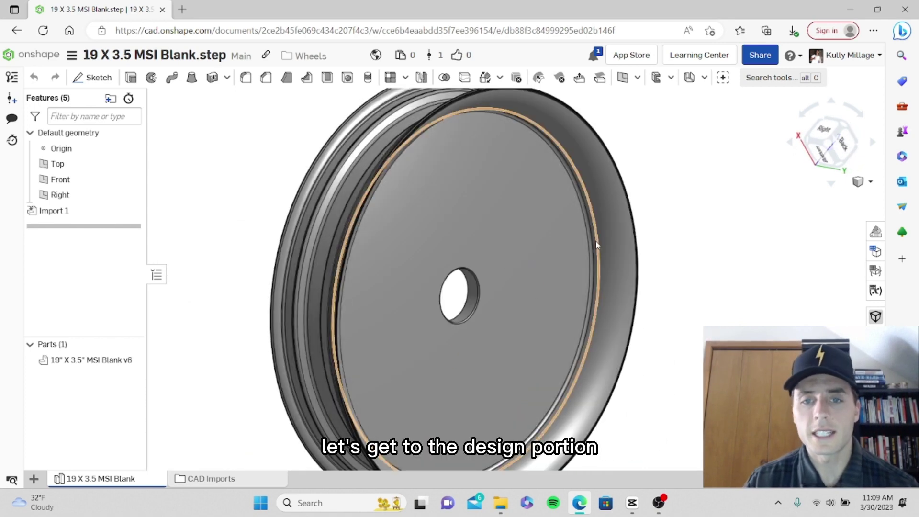
{"action": "right_click_drag", "start_coordinate": [521, 199], "coordinate": [123, 143]}
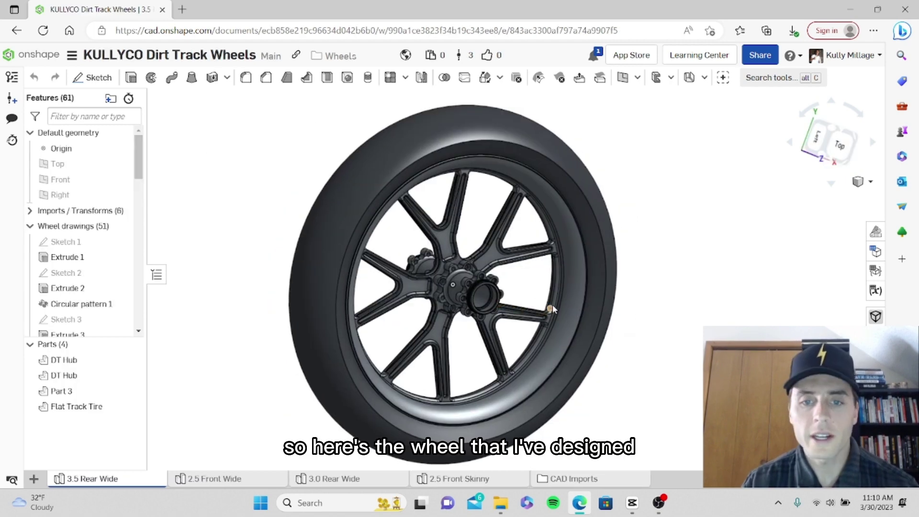
Hide the Flat Track Tire and both DT Hub parts in the 3.5 Rear Wide model
{"action": "middle_click_drag", "start_coordinate": [553, 308], "coordinate": [537, 307]}
{"action": "scroll", "coordinate": [525, 295], "scroll_direction": "up", "scroll_amount": 3}
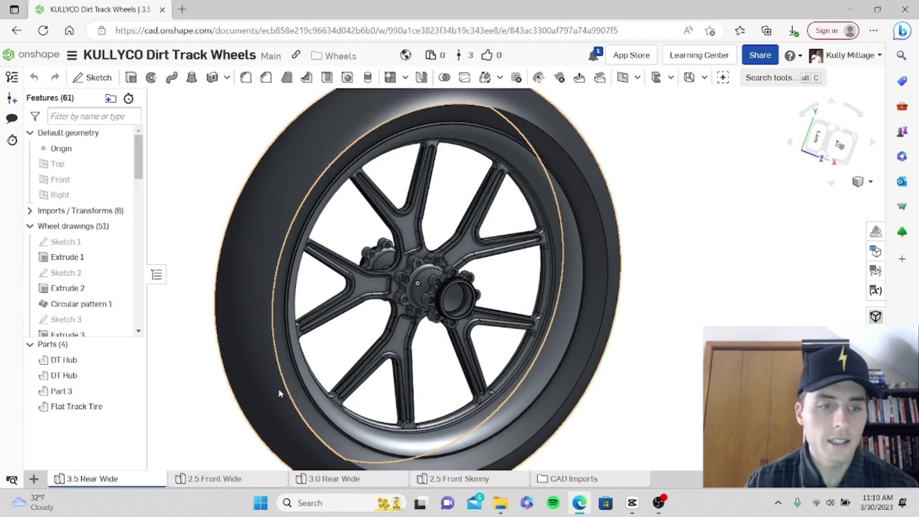
{"action": "left_click", "coordinate": [131, 407]}
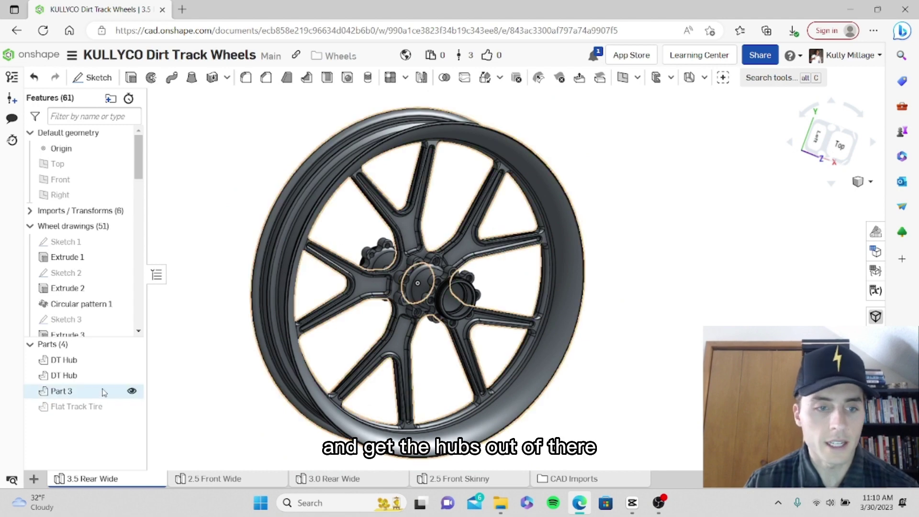
{"action": "left_click", "coordinate": [132, 376]}
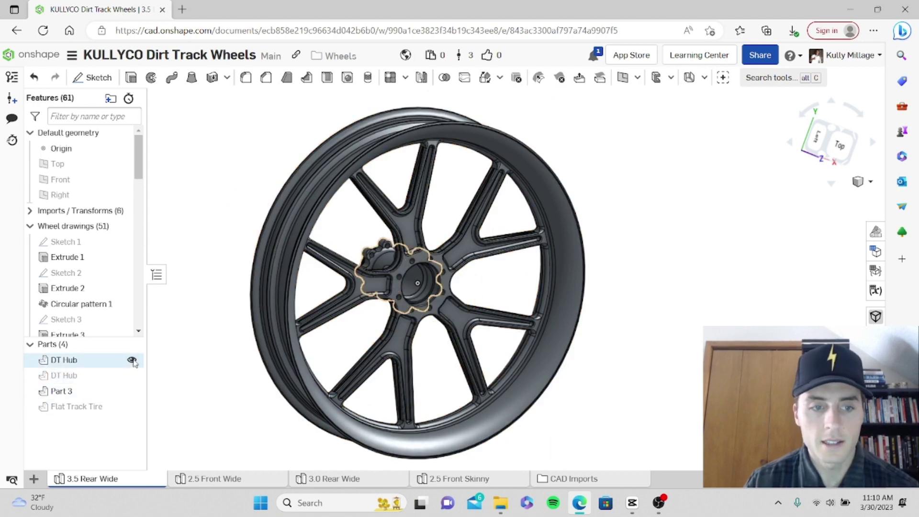
{"action": "left_click", "coordinate": [132, 360]}
{"action": "scroll", "coordinate": [449, 283], "scroll_direction": "down", "scroll_amount": 2}
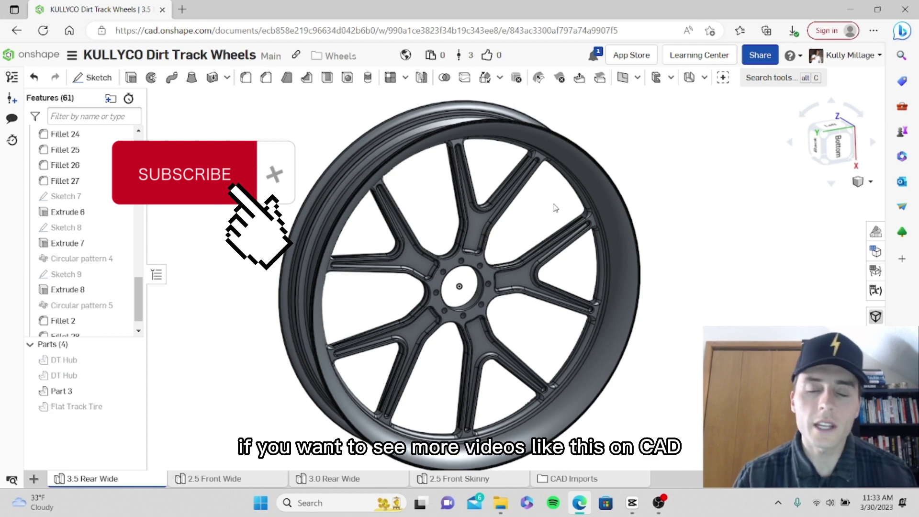
Examine the five-spoke Y layout of the finished wheel and the start of its wheel drawing features
{"action": "right_click_drag", "start_coordinate": [543, 227], "coordinate": [542, 230]}
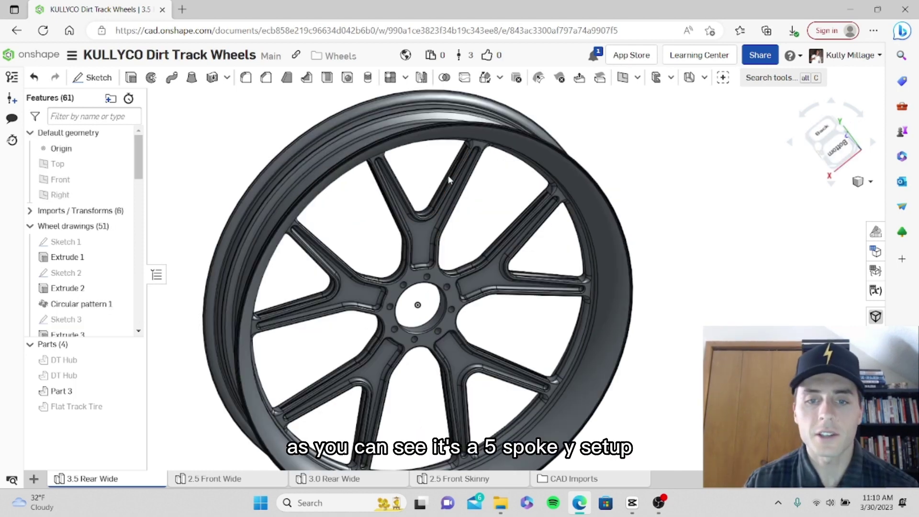
{"action": "scroll", "coordinate": [407, 259], "scroll_direction": "up", "scroll_amount": 3}
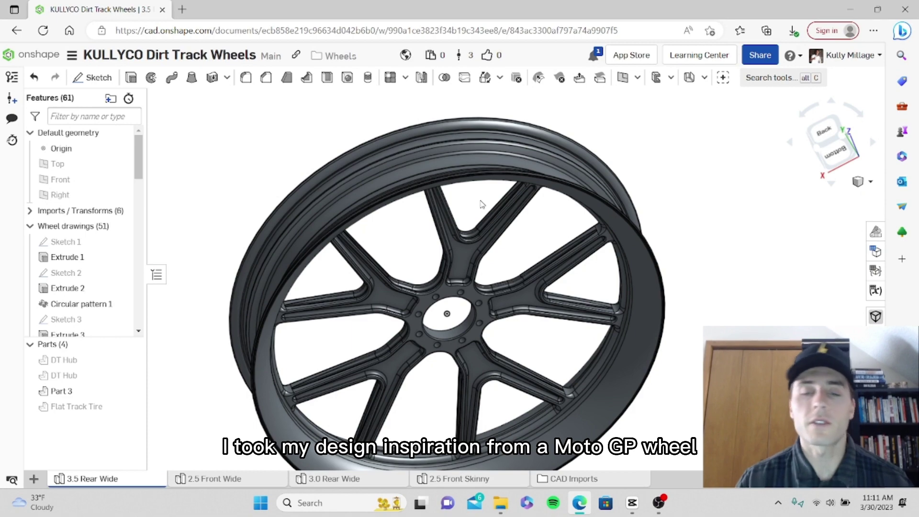
{"action": "right_click_drag", "start_coordinate": [483, 284], "coordinate": [489, 257]}
{"action": "scroll", "coordinate": [489, 257], "scroll_direction": "down", "scroll_amount": 3}
{"action": "middle_click_drag", "start_coordinate": [514, 264], "coordinate": [493, 263]}
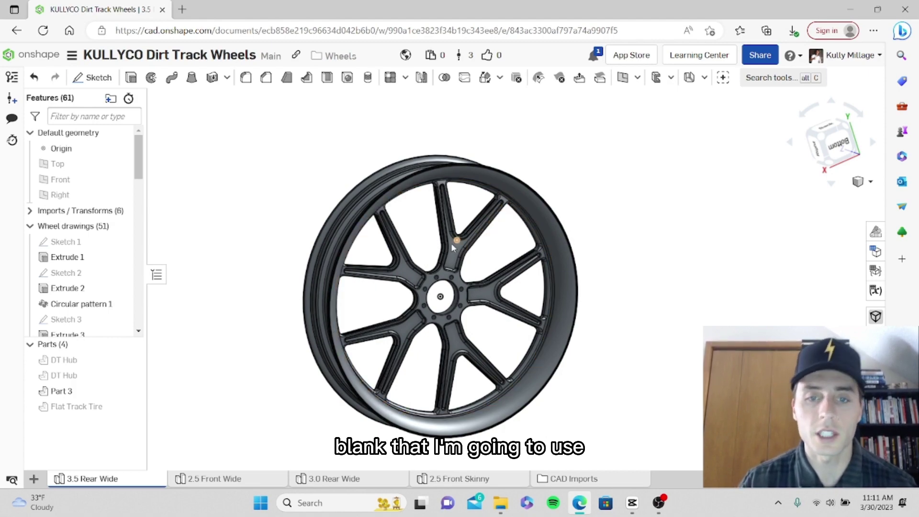
{"action": "scroll", "coordinate": [451, 244], "scroll_direction": "up", "scroll_amount": 5}
{"action": "scroll", "coordinate": [452, 244], "scroll_direction": "down", "scroll_amount": 3}
{"action": "right_click_drag", "start_coordinate": [451, 244], "coordinate": [522, 246]}
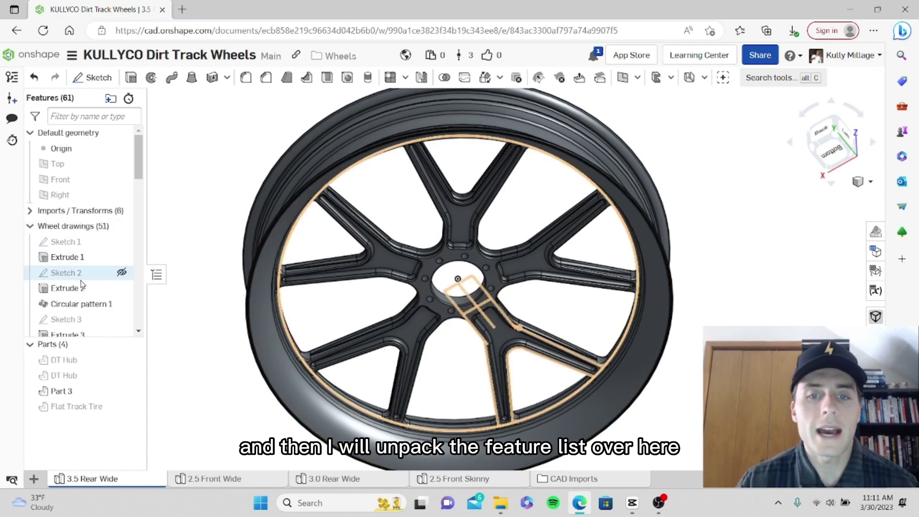
{"action": "scroll", "coordinate": [76, 259], "scroll_direction": "down", "scroll_amount": 2}
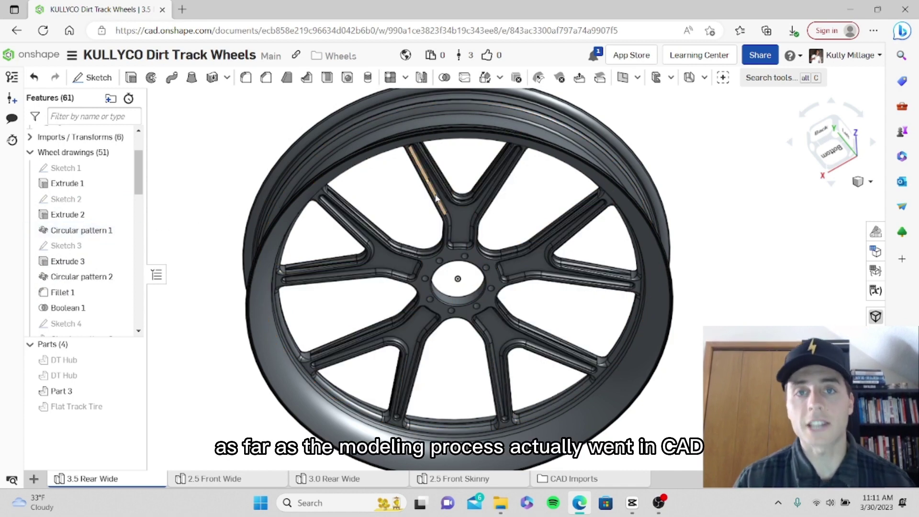
Inspect the pocket floors and filleted pocket edges on the spoke faces near the hub bore
{"action": "scroll", "coordinate": [400, 263], "scroll_direction": "up", "scroll_amount": 5}
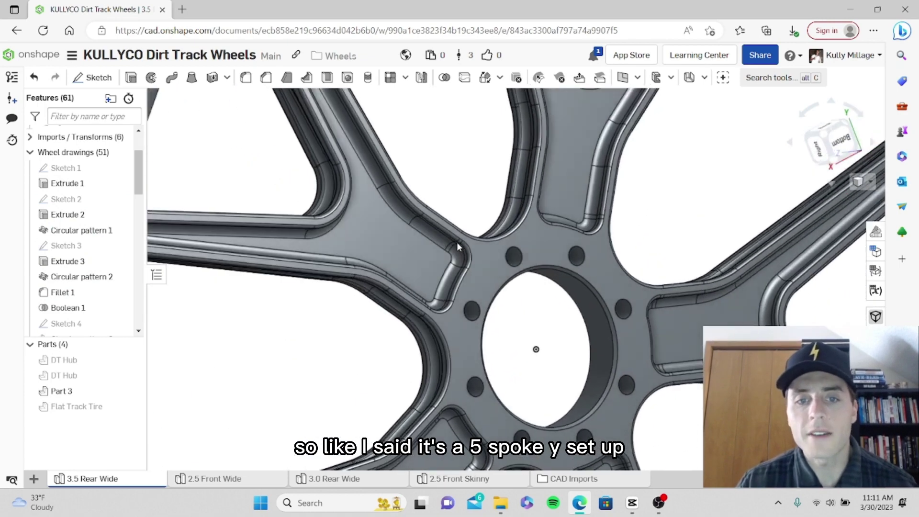
{"action": "right_click_drag", "start_coordinate": [456, 243], "coordinate": [535, 261]}
{"action": "scroll", "coordinate": [433, 274], "scroll_direction": "up", "scroll_amount": 3}
{"action": "left_click", "coordinate": [405, 267]}
{"action": "scroll", "coordinate": [404, 265], "scroll_direction": "down", "scroll_amount": 3}
{"action": "left_click", "coordinate": [458, 235]}
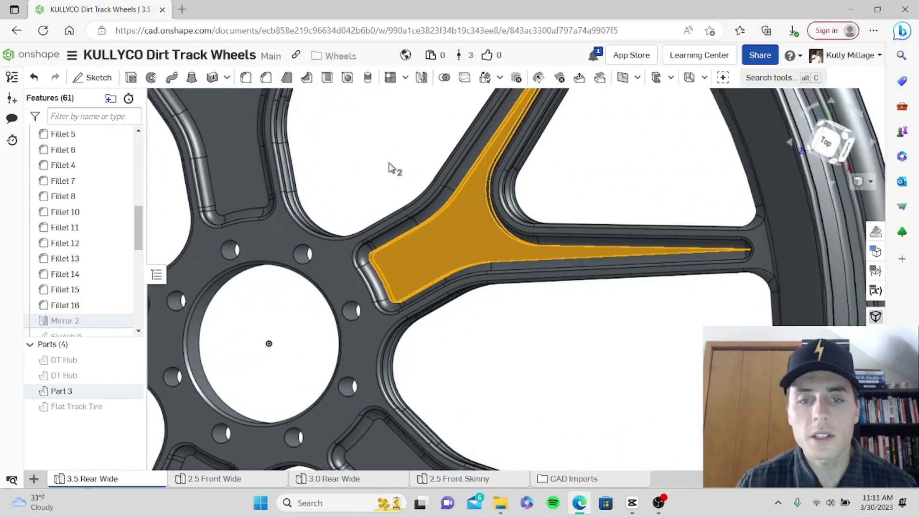
{"action": "left_click", "coordinate": [388, 156]}
{"action": "scroll", "coordinate": [513, 222], "scroll_direction": "down", "scroll_amount": 3}
{"action": "right_click_drag", "start_coordinate": [513, 223], "coordinate": [472, 252]}
{"action": "scroll", "coordinate": [474, 276], "scroll_direction": "up", "scroll_amount": 6}
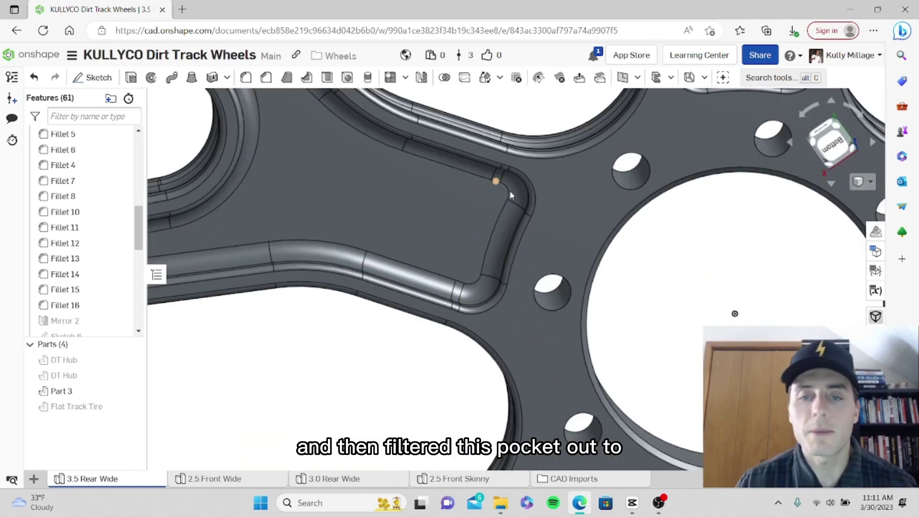
{"action": "scroll", "coordinate": [530, 206], "scroll_direction": "down", "scroll_amount": 5}
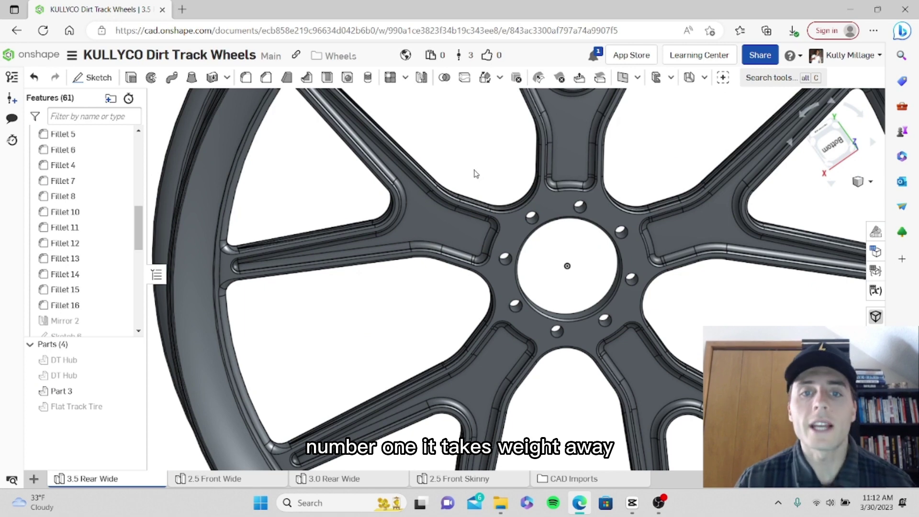
{"action": "scroll", "coordinate": [474, 174], "scroll_direction": "up", "scroll_amount": 3}
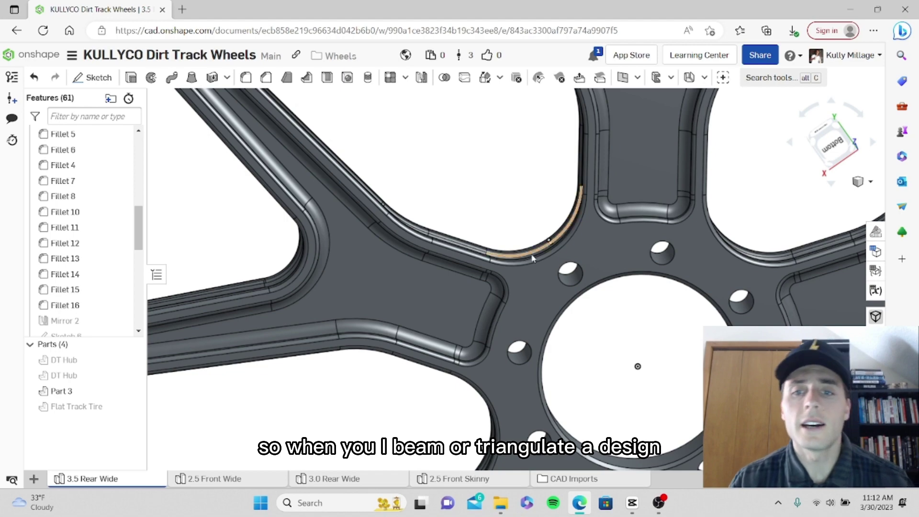
Examine the I-beam shape of one spoke around its face pocket from several angles
{"action": "mouse_move", "coordinate": [372, 211]}
{"action": "right_mouse_down"}
{"action": "mouse_move", "coordinate": [386, 197]}
{"action": "mouse_move", "coordinate": [383, 208]}
{"action": "right_mouse_up"}
{"action": "scroll", "coordinate": [441, 279], "scroll_direction": "up", "scroll_amount": 3}
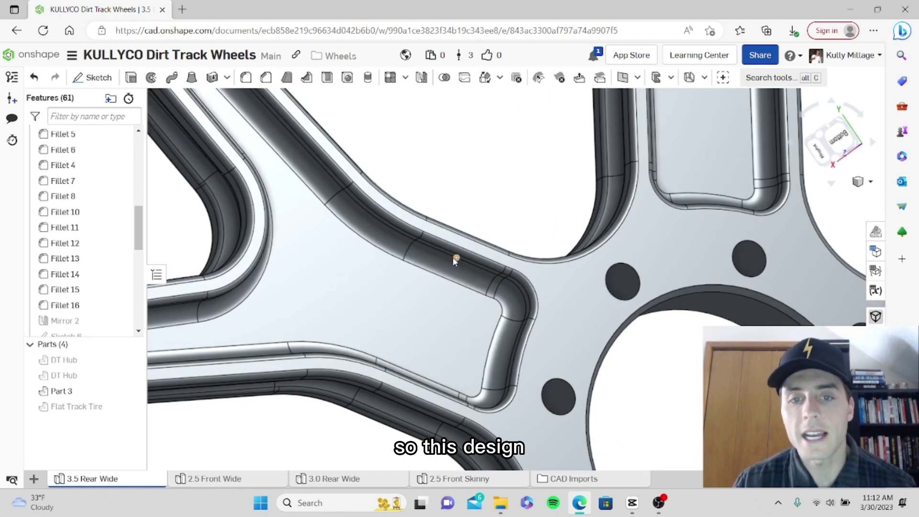
{"action": "right_click_drag", "start_coordinate": [457, 258], "coordinate": [452, 266]}
{"action": "scroll", "coordinate": [453, 266], "scroll_direction": "up", "scroll_amount": 3}
{"action": "scroll", "coordinate": [435, 306], "scroll_direction": "down", "scroll_amount": 4}
{"action": "mouse_move", "coordinate": [435, 307]}
{"action": "right_mouse_down"}
{"action": "mouse_move", "coordinate": [450, 326]}
{"action": "mouse_move", "coordinate": [418, 338]}
{"action": "mouse_move", "coordinate": [469, 329]}
{"action": "mouse_move", "coordinate": [441, 302]}
{"action": "right_mouse_up"}
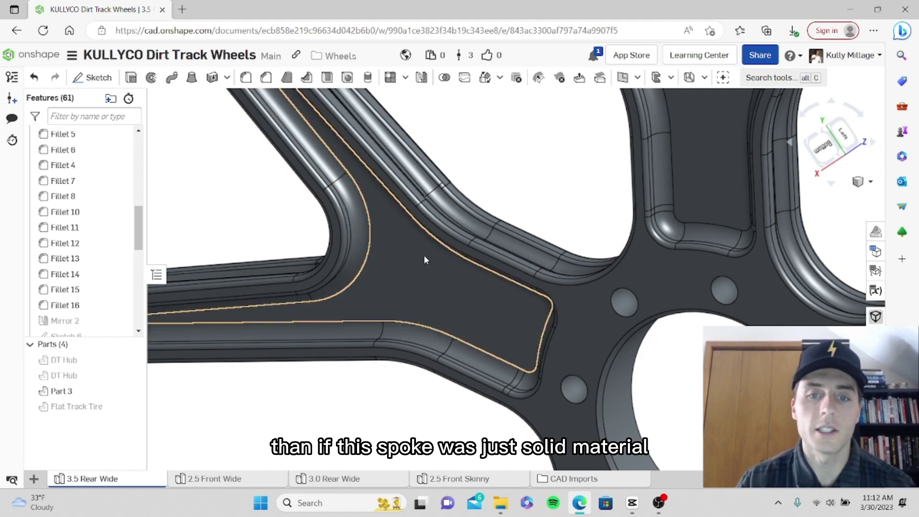
{"action": "right_click_drag", "start_coordinate": [424, 257], "coordinate": [531, 352]}
{"action": "scroll", "coordinate": [533, 355], "scroll_direction": "down", "scroll_amount": 3}
{"action": "middle_click_drag", "start_coordinate": [551, 366], "coordinate": [499, 322]}
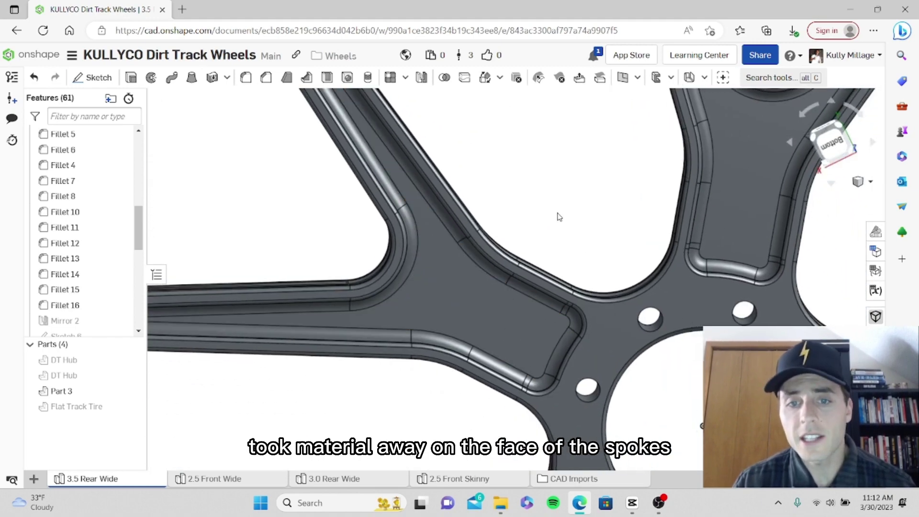
Inspect the material removal and radii along the inner side walls between the spokes
{"action": "right_click_drag", "start_coordinate": [556, 217], "coordinate": [553, 249]}
{"action": "scroll", "coordinate": [631, 264], "scroll_direction": "up", "scroll_amount": 3}
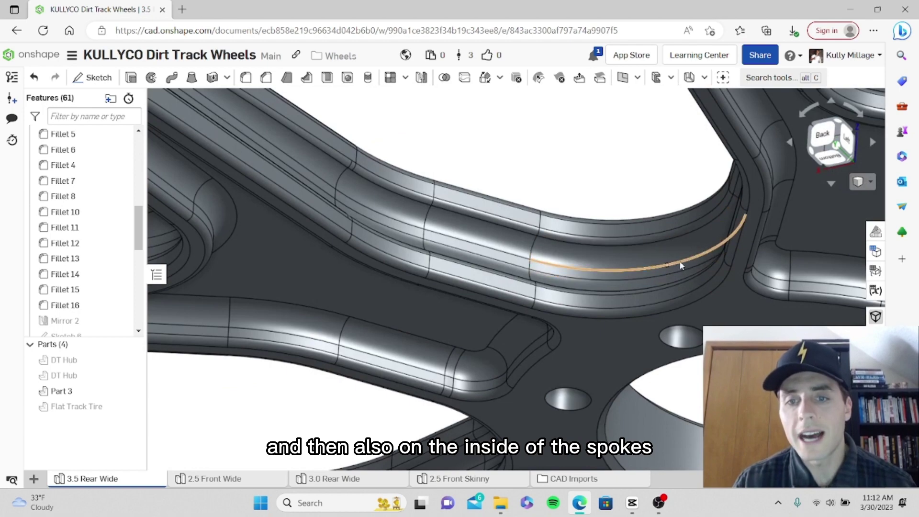
{"action": "scroll", "coordinate": [416, 211], "scroll_direction": "down", "scroll_amount": 3}
{"action": "right_click_drag", "start_coordinate": [570, 216], "coordinate": [629, 206]}
{"action": "middle_click_drag", "start_coordinate": [630, 205], "coordinate": [449, 304]}
{"action": "scroll", "coordinate": [451, 299], "scroll_direction": "up", "scroll_amount": 3}
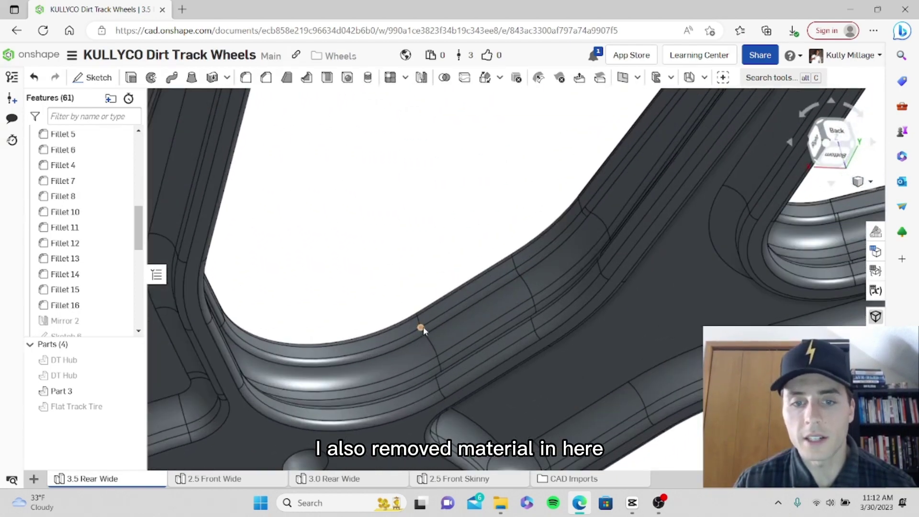
{"action": "scroll", "coordinate": [422, 328], "scroll_direction": "down", "scroll_amount": 4}
{"action": "right_click_drag", "start_coordinate": [433, 316], "coordinate": [406, 328]}
{"action": "scroll", "coordinate": [398, 332], "scroll_direction": "up", "scroll_amount": 4}
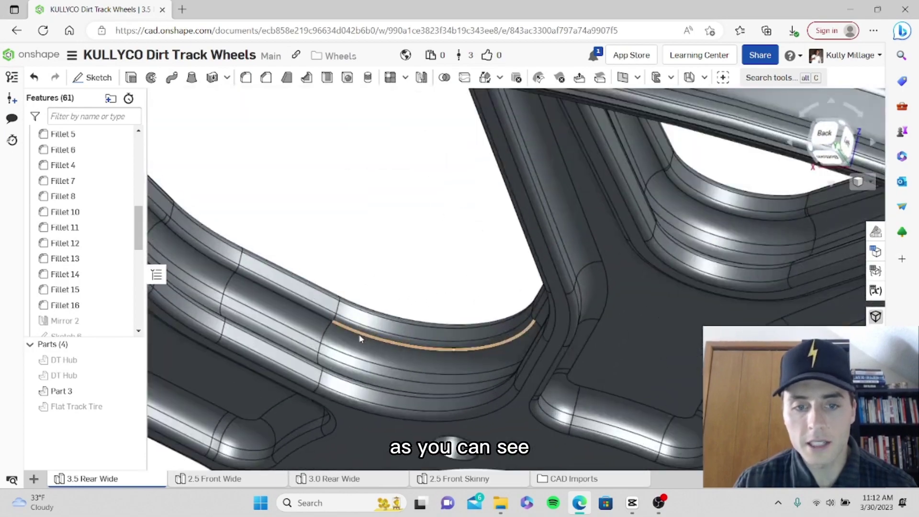
{"action": "scroll", "coordinate": [360, 339], "scroll_direction": "down", "scroll_amount": 2}
{"action": "scroll", "coordinate": [432, 315], "scroll_direction": "down", "scroll_amount": 4}
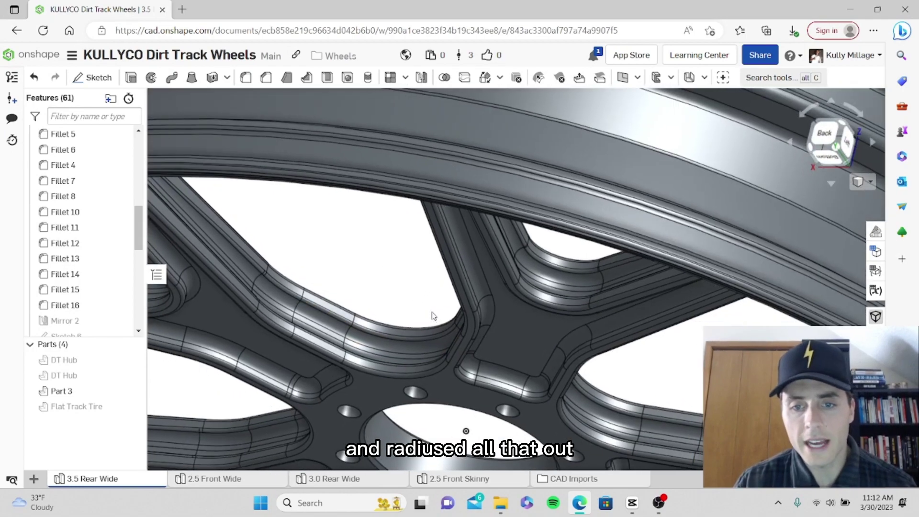
{"action": "scroll", "coordinate": [431, 313], "scroll_direction": "down", "scroll_amount": 2}
Highlight one spoke's face pocket and the inner fillet at its Y fork for inspection, and clear the selection
{"action": "right_click_drag", "start_coordinate": [432, 312], "coordinate": [410, 338]}
{"action": "scroll", "coordinate": [410, 337], "scroll_direction": "up", "scroll_amount": 5}
{"action": "right_click_drag", "start_coordinate": [441, 297], "coordinate": [495, 285]}
{"action": "scroll", "coordinate": [427, 304], "scroll_direction": "down", "scroll_amount": 4}
{"action": "scroll", "coordinate": [431, 307], "scroll_direction": "up", "scroll_amount": 4}
{"action": "scroll", "coordinate": [440, 316], "scroll_direction": "down", "scroll_amount": 2}
{"action": "left_click", "coordinate": [405, 337]}
{"action": "right_click_drag", "start_coordinate": [406, 335], "coordinate": [469, 261]}
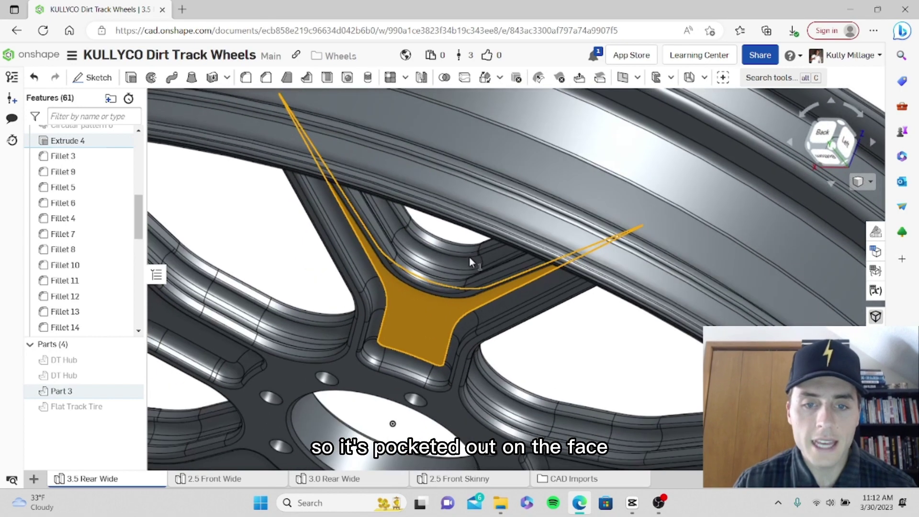
{"action": "scroll", "coordinate": [469, 260], "scroll_direction": "up", "scroll_amount": 3}
{"action": "left_click", "coordinate": [447, 247]}
{"action": "scroll", "coordinate": [447, 247], "scroll_direction": "down", "scroll_amount": 3}
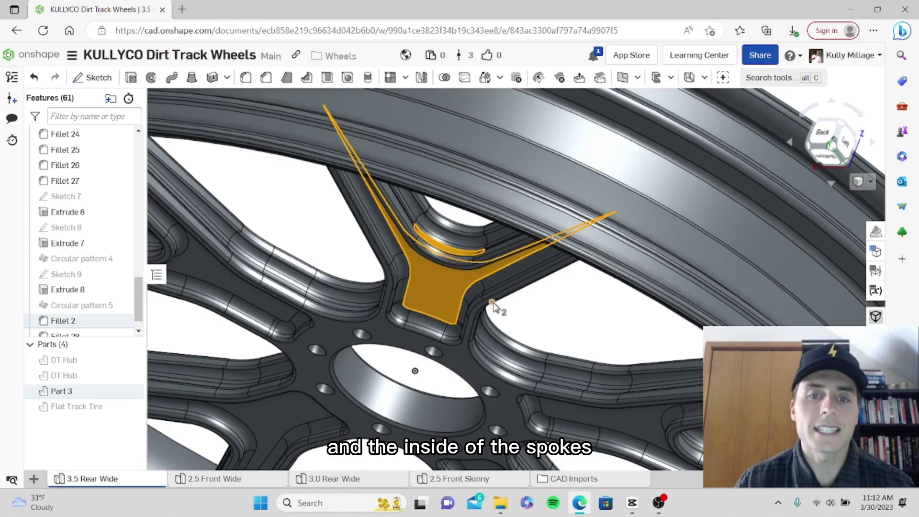
{"action": "right_click_drag", "start_coordinate": [495, 306], "coordinate": [498, 275]}
{"action": "scroll", "coordinate": [503, 273], "scroll_direction": "up", "scroll_amount": 2}
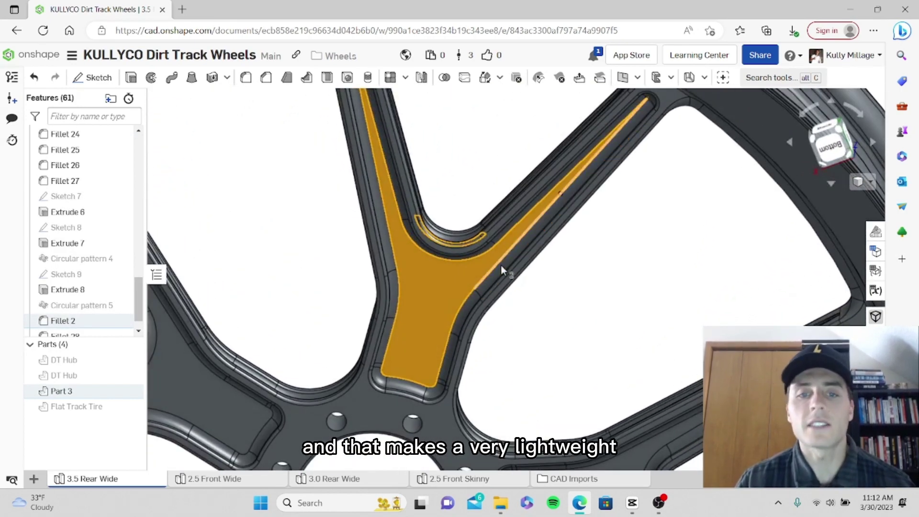
{"action": "left_click", "coordinate": [360, 287]}
{"action": "scroll", "coordinate": [335, 271], "scroll_direction": "down", "scroll_amount": 6}
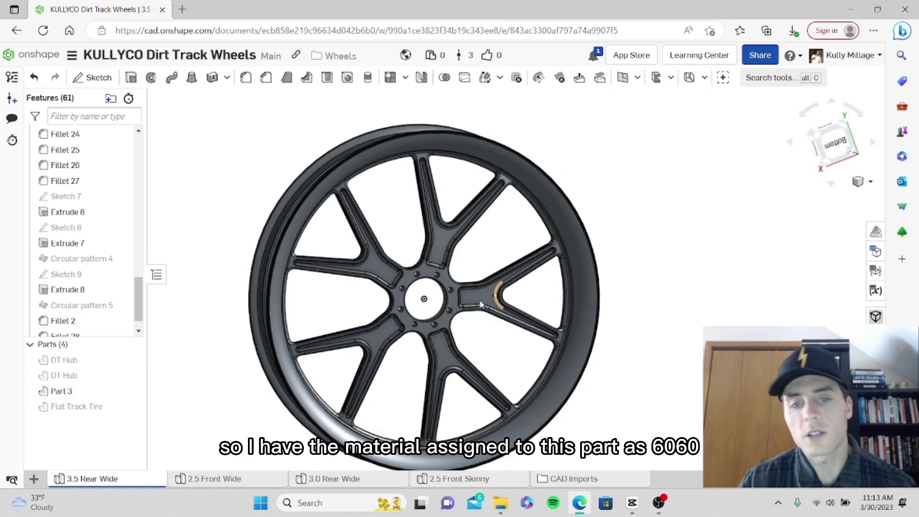
Calculate the mass properties of the wheel part
{"action": "middle_click_drag", "start_coordinate": [453, 355], "coordinate": [479, 345]}
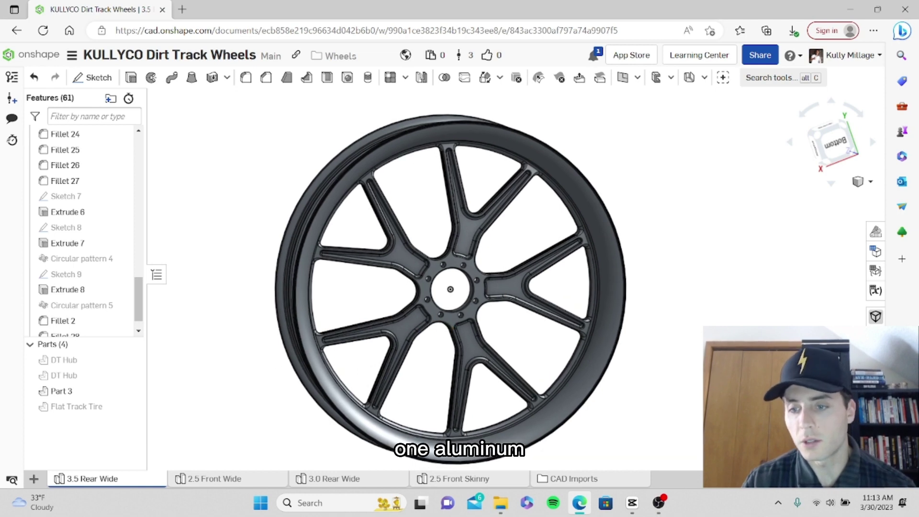
{"action": "left_click", "coordinate": [874, 457]}
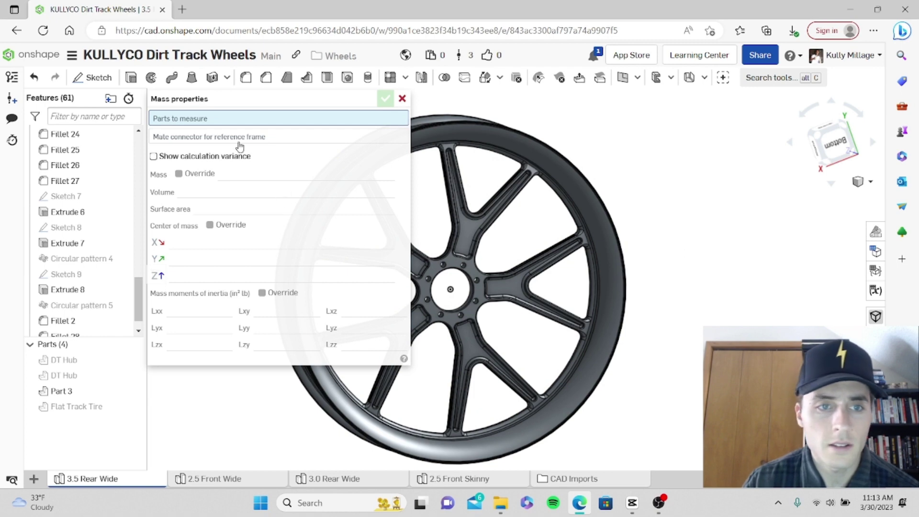
{"action": "left_click", "coordinate": [460, 149]}
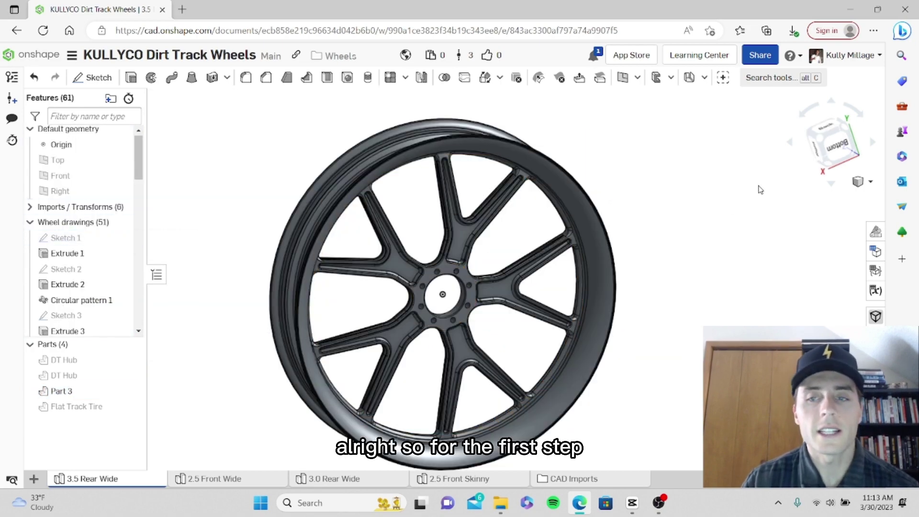
Open Sketch 1 for editing and examine its two concentric circles on the blank, square to the bottom face and at an angle
{"action": "left_click", "coordinate": [855, 151]}
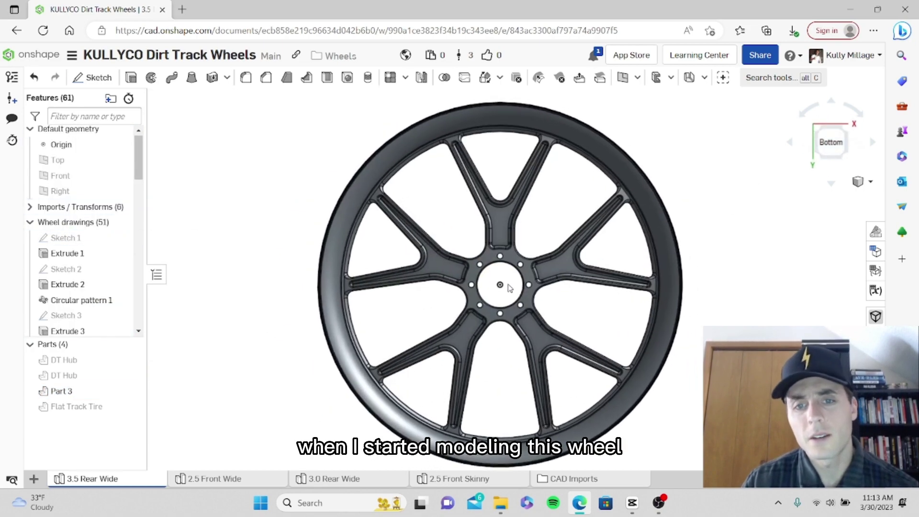
{"action": "double_click", "coordinate": [67, 238]}
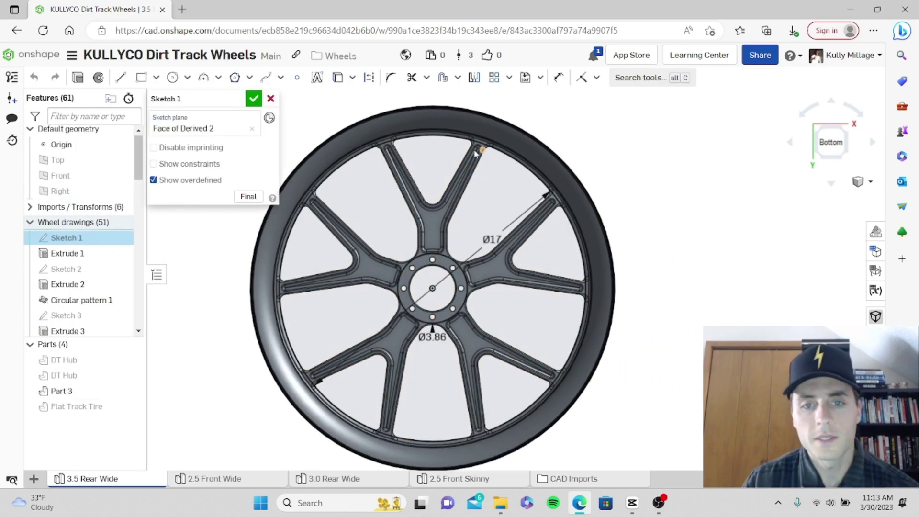
{"action": "right_click_drag", "start_coordinate": [662, 235], "coordinate": [675, 242]}
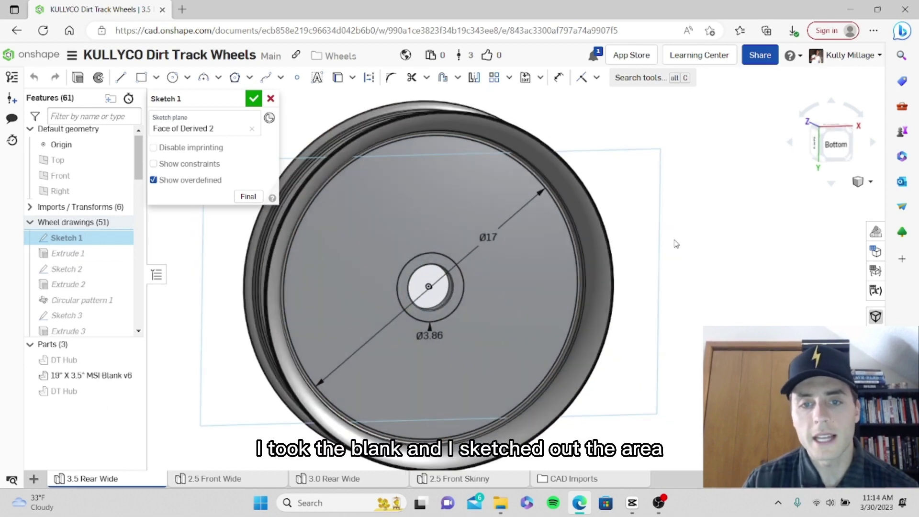
{"action": "scroll", "coordinate": [520, 205], "scroll_direction": "up", "scroll_amount": 3}
{"action": "scroll", "coordinate": [525, 254], "scroll_direction": "down", "scroll_amount": 2}
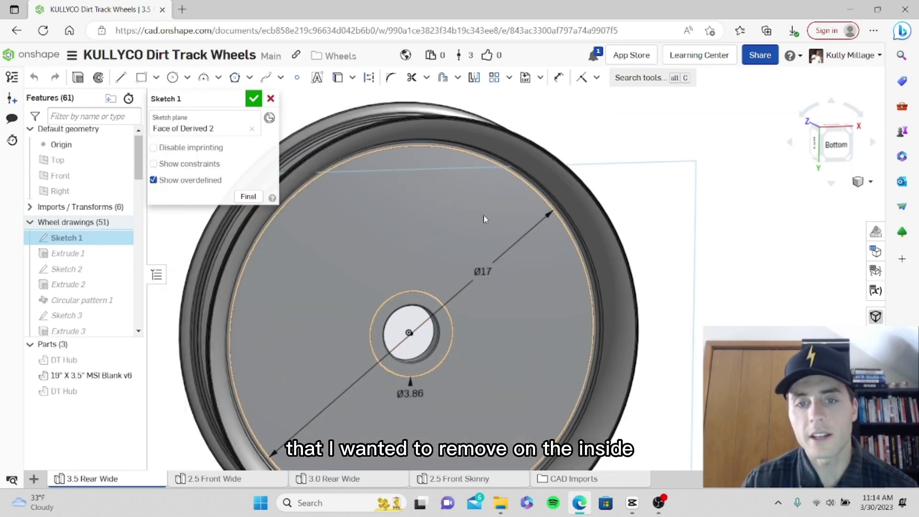
{"action": "left_click", "coordinate": [846, 152]}
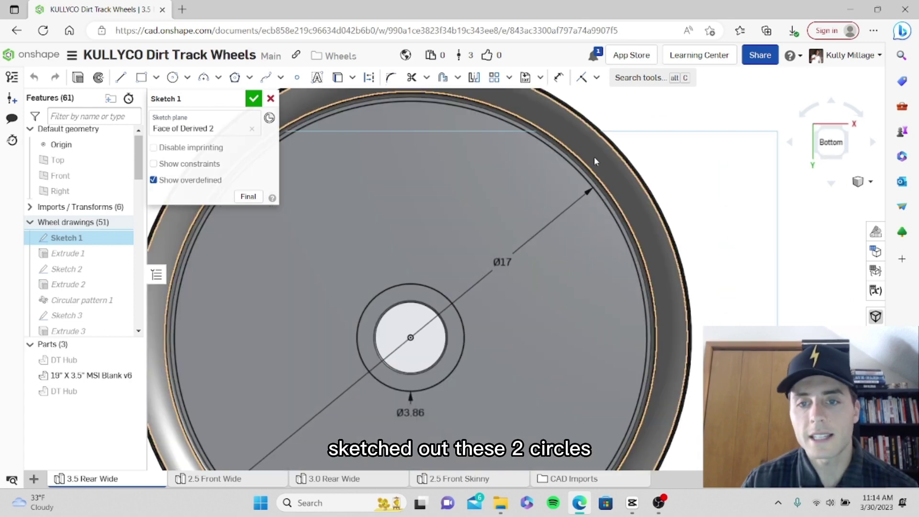
Open Extrude 1 and inspect the material it removes between the hub ring and the rim
{"action": "double_click", "coordinate": [65, 254]}
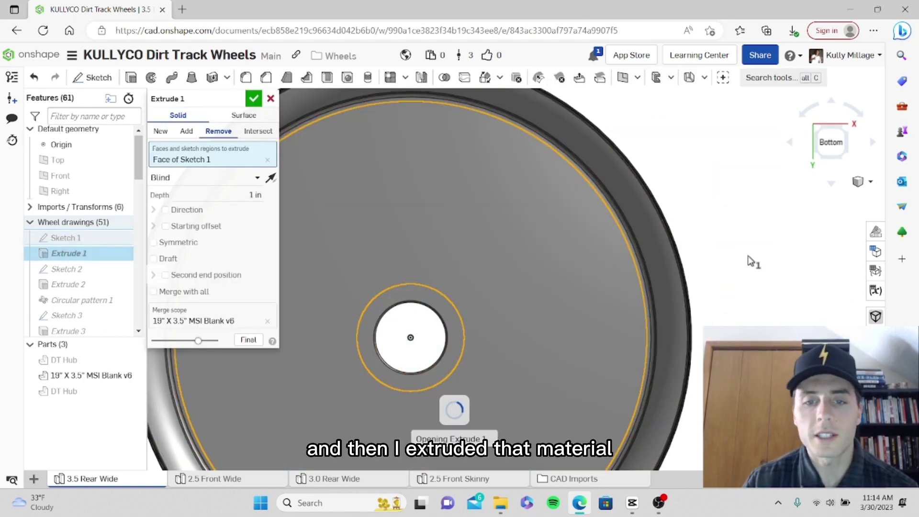
{"action": "scroll", "coordinate": [753, 256], "scroll_direction": "down", "scroll_amount": 3}
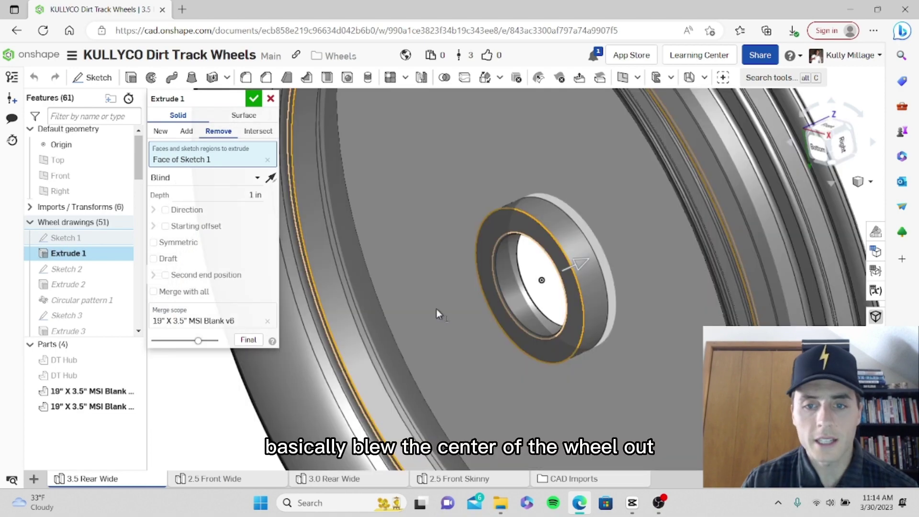
{"action": "scroll", "coordinate": [436, 310], "scroll_direction": "down", "scroll_amount": 3}
{"action": "right_click_drag", "start_coordinate": [436, 310], "coordinate": [495, 305]}
Open Sketch 2 and examine the lines and dimensions of the Y spoke profile
{"action": "double_click", "coordinate": [64, 269]}
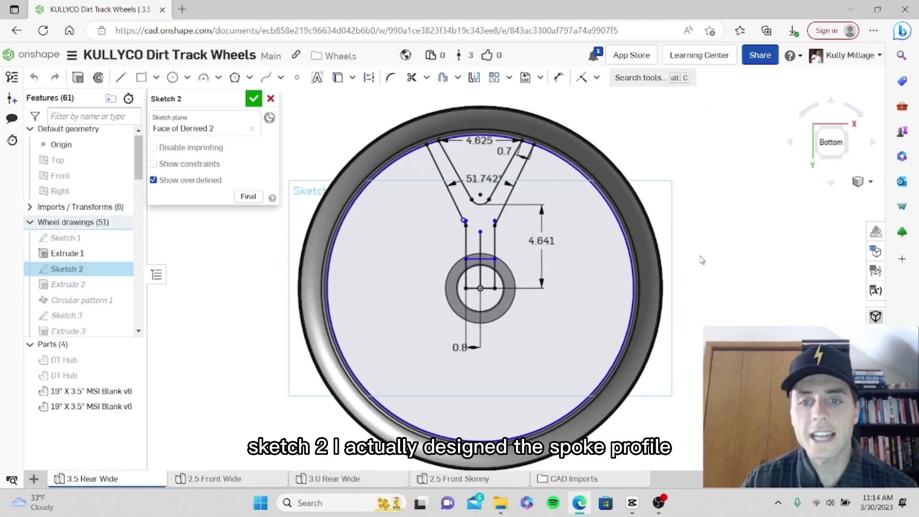
{"action": "scroll", "coordinate": [501, 194], "scroll_direction": "down", "scroll_amount": 4}
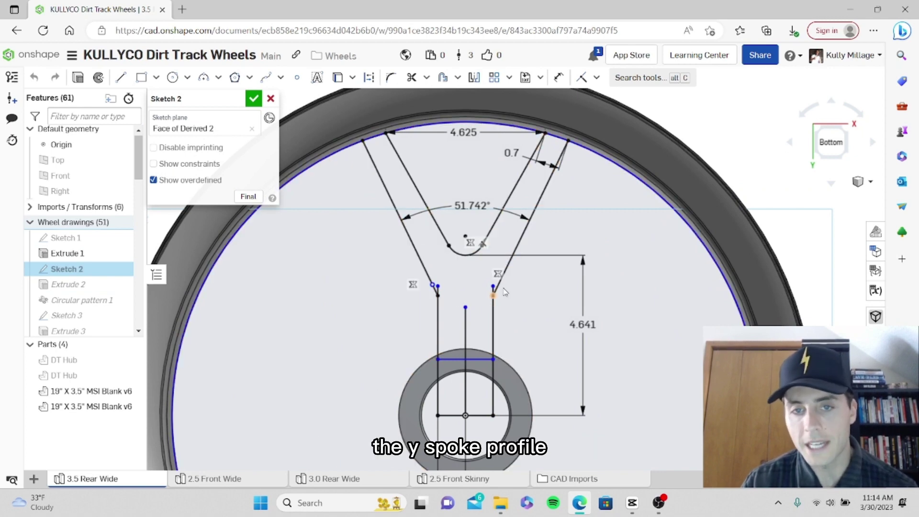
{"action": "scroll", "coordinate": [539, 185], "scroll_direction": "down", "scroll_amount": 3}
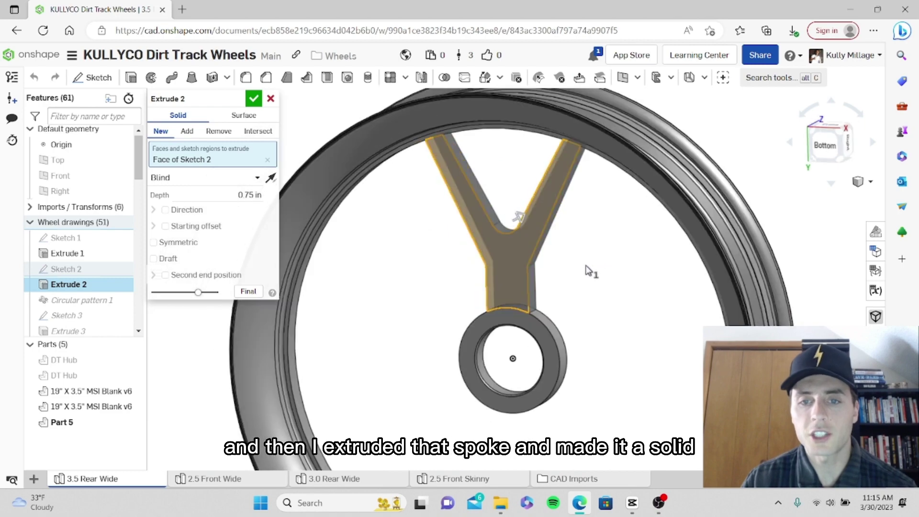
Review the solid spoke from Extrude 2 and its repetition around the hub axis in Circular pattern 1
{"action": "mouse_move", "coordinate": [588, 271]}
{"action": "right_mouse_down"}
{"action": "mouse_move", "coordinate": [575, 277]}
{"action": "mouse_move", "coordinate": [612, 260]}
{"action": "mouse_move", "coordinate": [647, 259]}
{"action": "mouse_move", "coordinate": [589, 268]}
{"action": "right_mouse_up"}
{"action": "scroll", "coordinate": [590, 264], "scroll_direction": "down", "scroll_amount": 3}
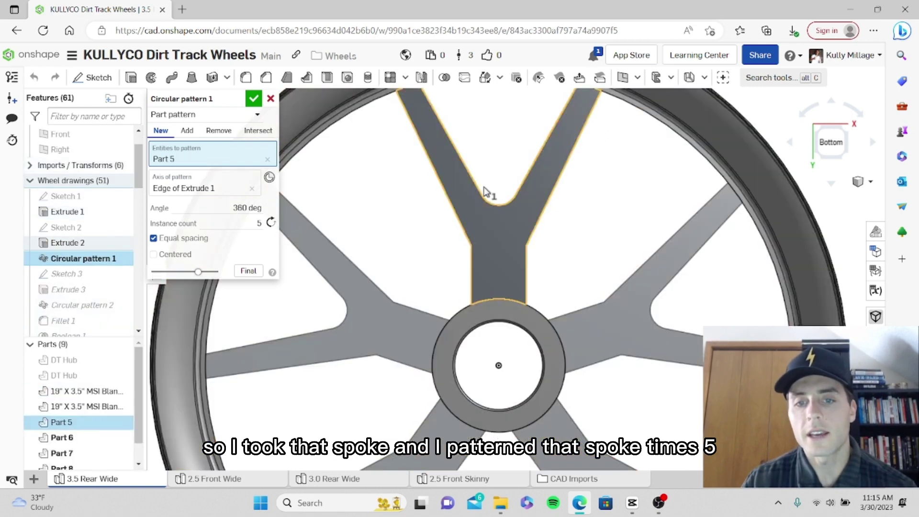
{"action": "scroll", "coordinate": [593, 296], "scroll_direction": "down", "scroll_amount": 3}
{"action": "scroll", "coordinate": [579, 302], "scroll_direction": "up", "scroll_amount": 5}
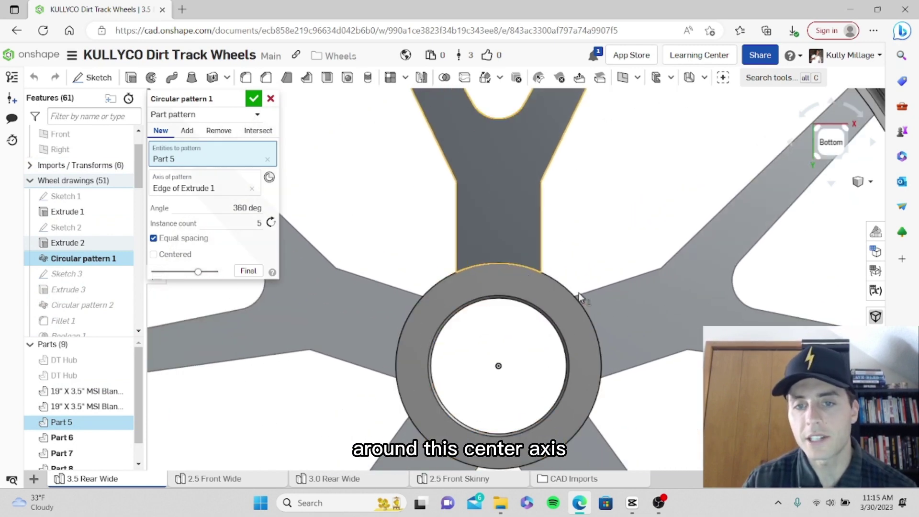
{"action": "scroll", "coordinate": [578, 294], "scroll_direction": "down", "scroll_amount": 5}
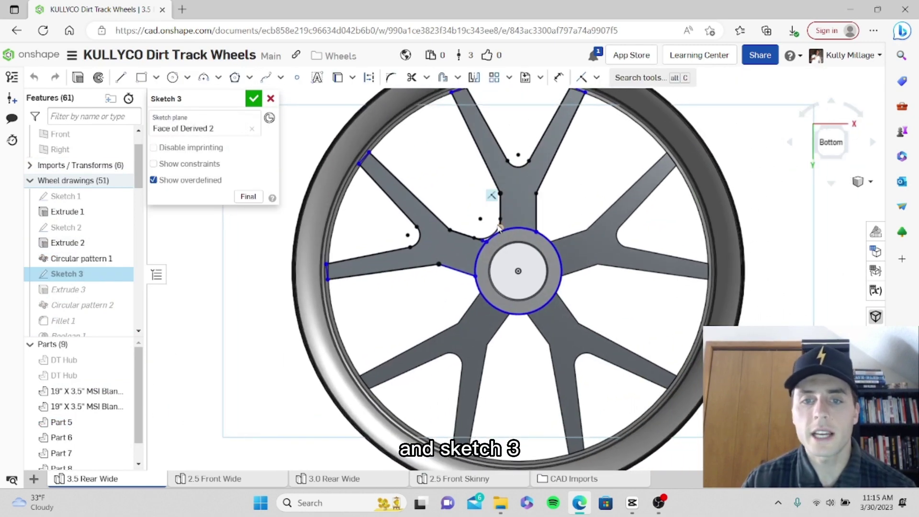
Examine the radius in Sketch 3 between two spokes at the hub and highlight the corner region it fills
{"action": "scroll", "coordinate": [613, 194], "scroll_direction": "up", "scroll_amount": 5}
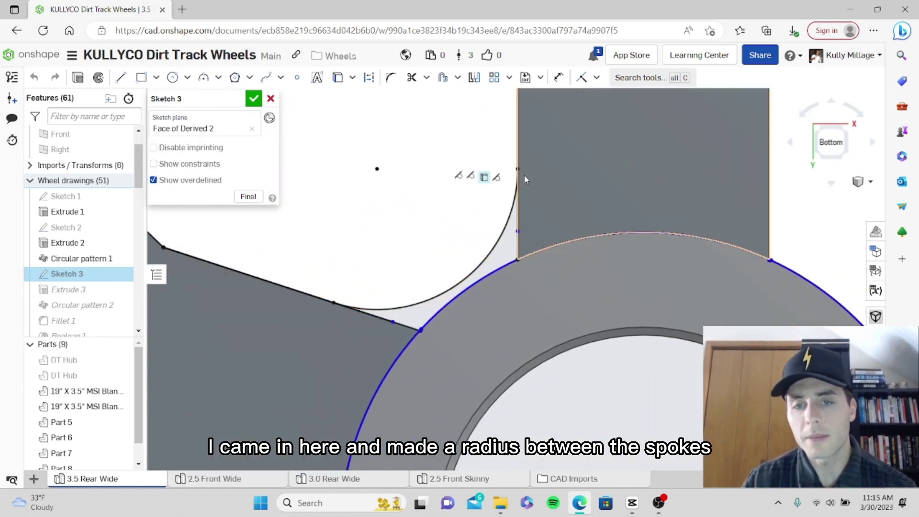
{"action": "left_click", "coordinate": [505, 249]}
{"action": "right_click_drag", "start_coordinate": [468, 253], "coordinate": [479, 254]}
{"action": "scroll", "coordinate": [478, 254], "scroll_direction": "down", "scroll_amount": 5}
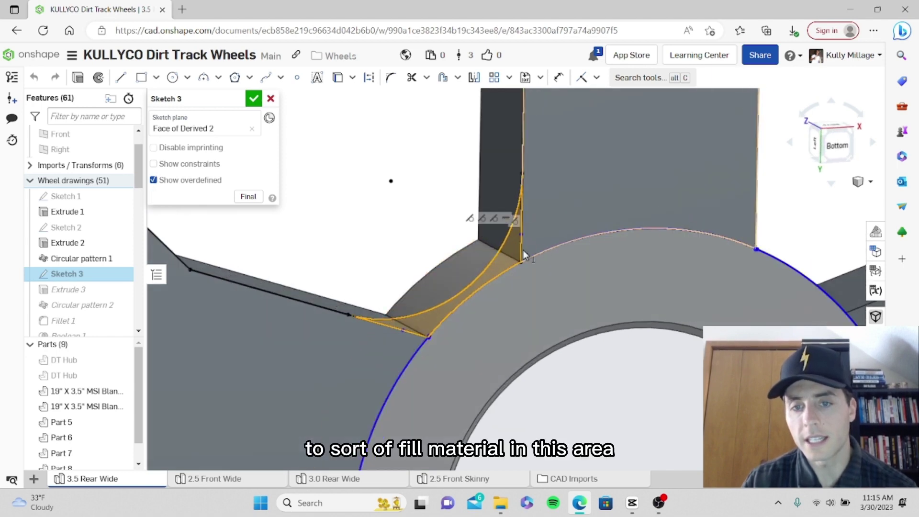
Open Extrude 3 to inspect the filler piece between the spokes, and review its copies around the hub in Circular pattern 2
{"action": "double_click", "coordinate": [45, 289]}
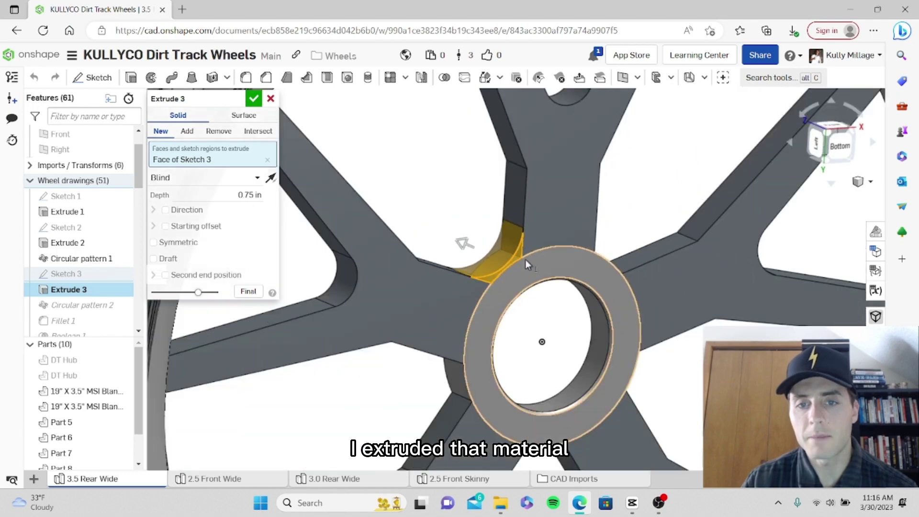
{"action": "scroll", "coordinate": [525, 260], "scroll_direction": "down", "scroll_amount": 1}
{"action": "mouse_move", "coordinate": [525, 260]}
{"action": "right_mouse_down"}
{"action": "mouse_move", "coordinate": [538, 279]}
{"action": "mouse_move", "coordinate": [508, 254]}
{"action": "right_mouse_up"}
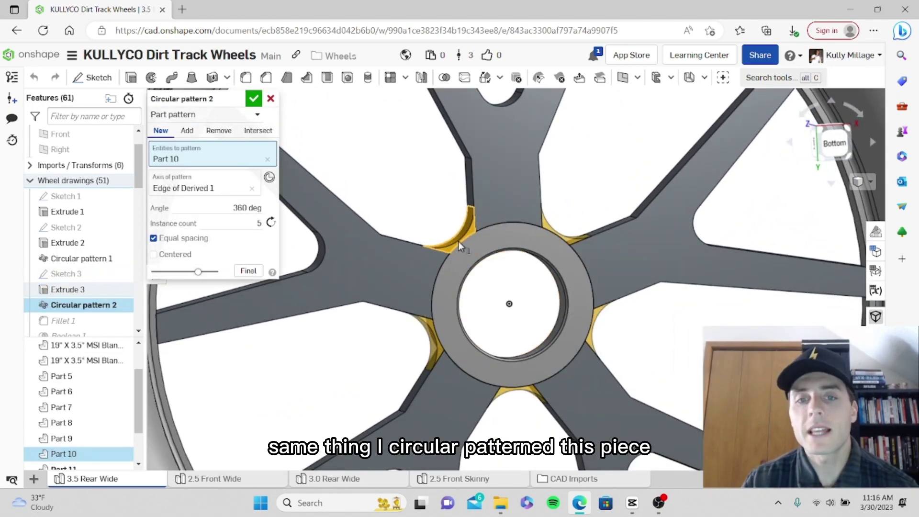
{"action": "scroll", "coordinate": [459, 241], "scroll_direction": "up", "scroll_amount": 3}
{"action": "scroll", "coordinate": [476, 222], "scroll_direction": "up", "scroll_amount": 2}
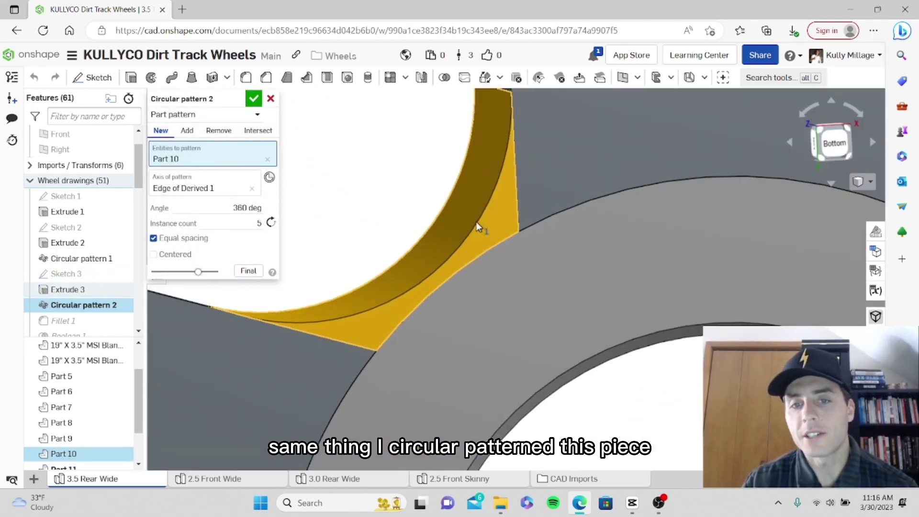
{"action": "scroll", "coordinate": [480, 225], "scroll_direction": "down", "scroll_amount": 5}
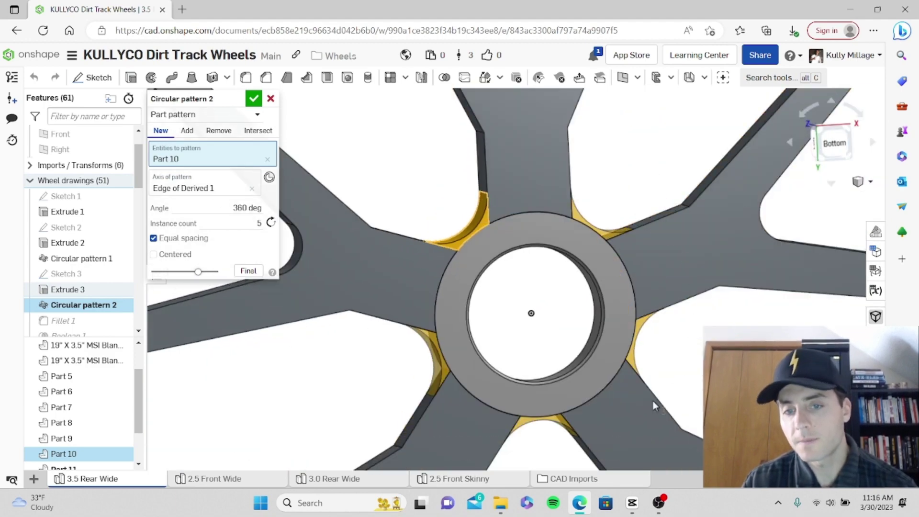
Examine the spoke edges rounded by Fillet 1 up close and across the whole wheel
{"action": "scroll", "coordinate": [701, 249], "scroll_direction": "down", "scroll_amount": 3}
{"action": "mouse_move", "coordinate": [710, 307]}
{"action": "right_mouse_down"}
{"action": "mouse_move", "coordinate": [694, 305]}
{"action": "mouse_move", "coordinate": [725, 283]}
{"action": "mouse_move", "coordinate": [719, 314]}
{"action": "right_mouse_up"}
{"action": "middle_click_drag", "start_coordinate": [675, 269], "coordinate": [647, 279]}
{"action": "right_click_drag", "start_coordinate": [648, 279], "coordinate": [613, 271]}
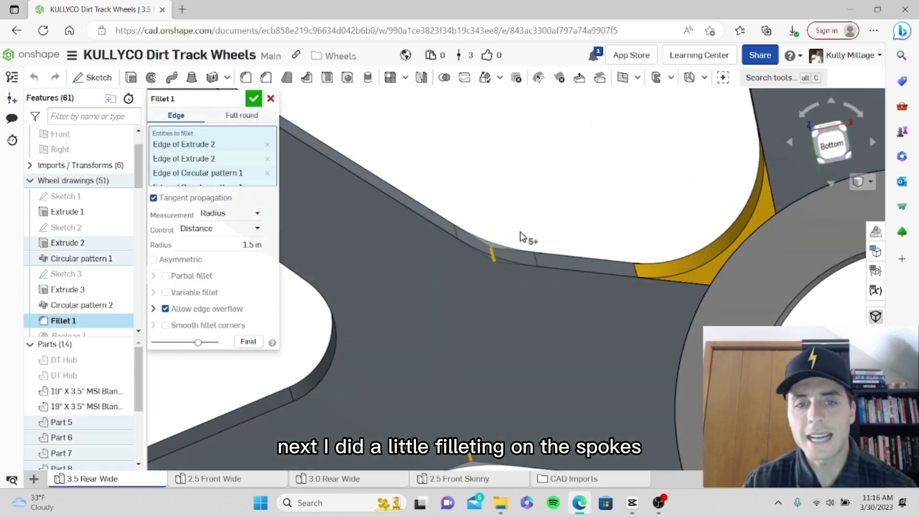
{"action": "scroll", "coordinate": [556, 242], "scroll_direction": "down", "scroll_amount": 3}
{"action": "scroll", "coordinate": [588, 249], "scroll_direction": "down", "scroll_amount": 4}
{"action": "scroll", "coordinate": [422, 277], "scroll_direction": "up", "scroll_amount": 5}
{"action": "scroll", "coordinate": [514, 290], "scroll_direction": "up", "scroll_amount": 4}
{"action": "right_click_drag", "start_coordinate": [515, 286], "coordinate": [557, 285]}
{"action": "scroll", "coordinate": [558, 285], "scroll_direction": "down", "scroll_amount": 6}
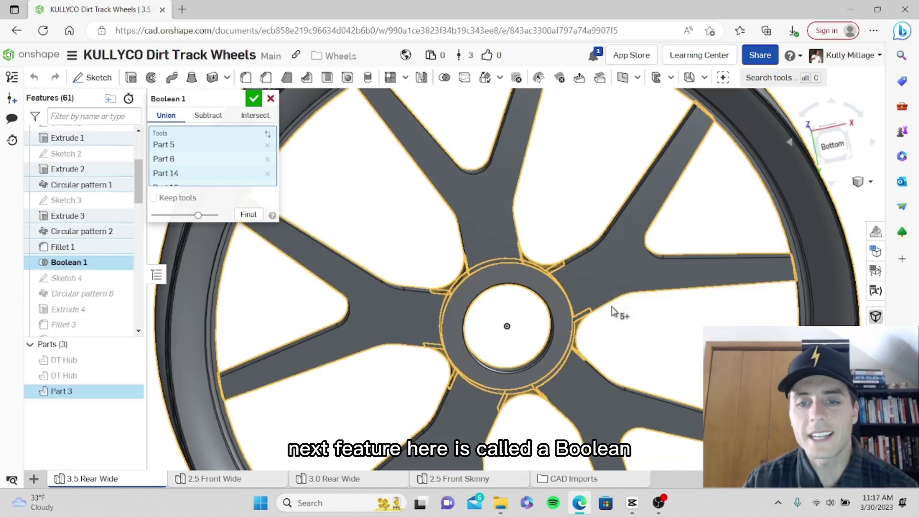
Review the Boolean 1 union joining the spokes, hub ring, filler pieces and rim, both close up and as a whole
{"action": "scroll", "coordinate": [616, 312], "scroll_direction": "up", "scroll_amount": 2}
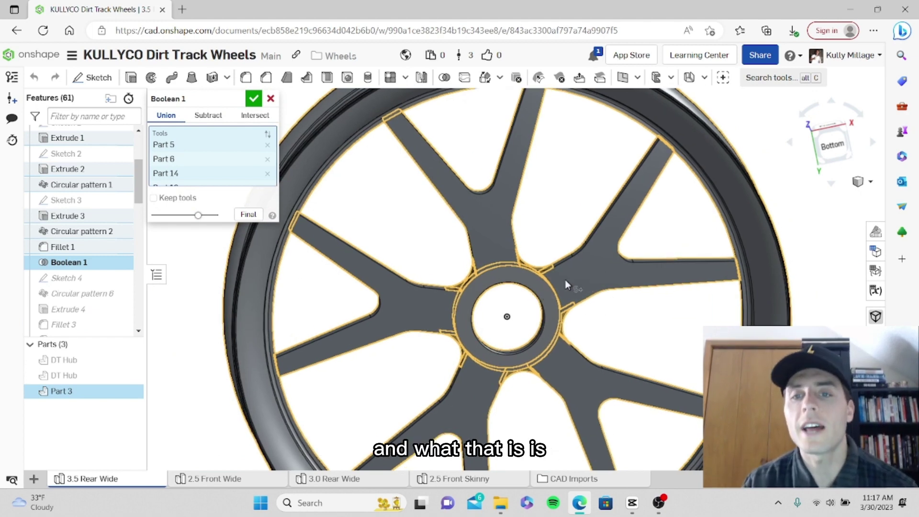
{"action": "scroll", "coordinate": [566, 285], "scroll_direction": "down", "scroll_amount": 3}
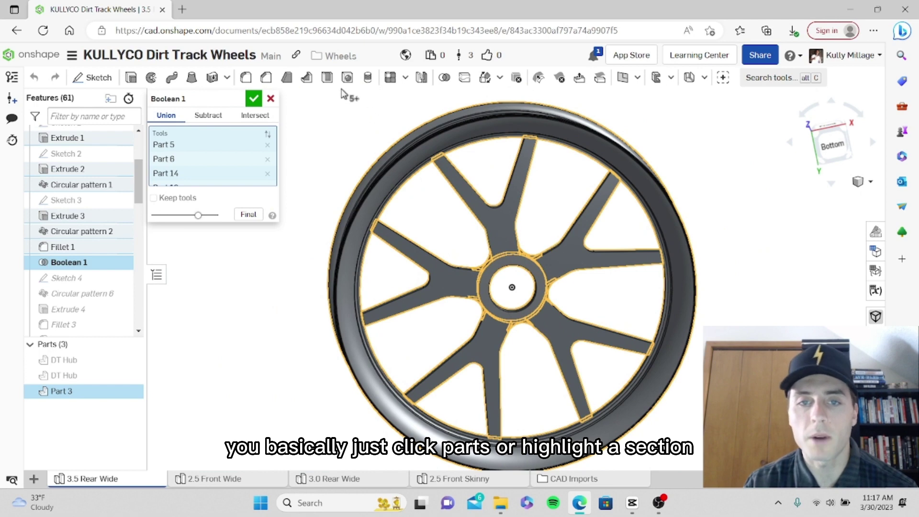
{"action": "scroll", "coordinate": [523, 276], "scroll_direction": "up", "scroll_amount": 3}
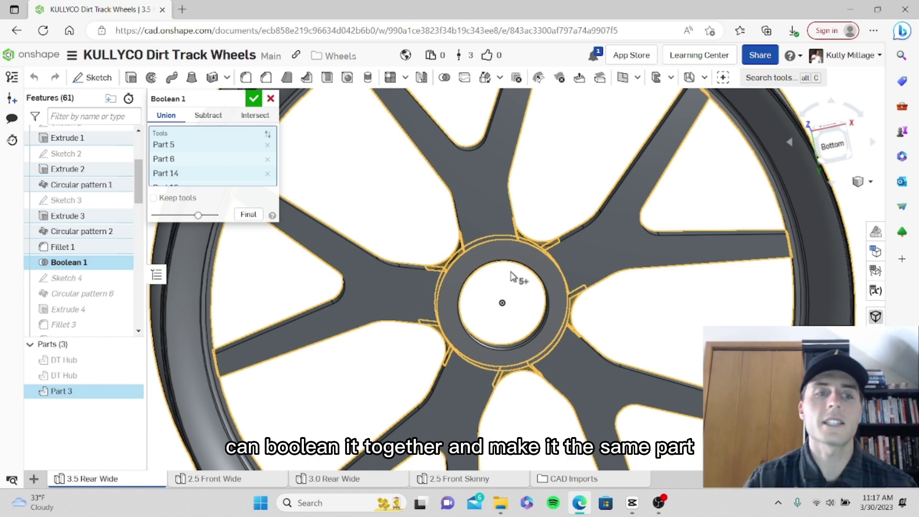
{"action": "scroll", "coordinate": [549, 249], "scroll_direction": "down", "scroll_amount": 3}
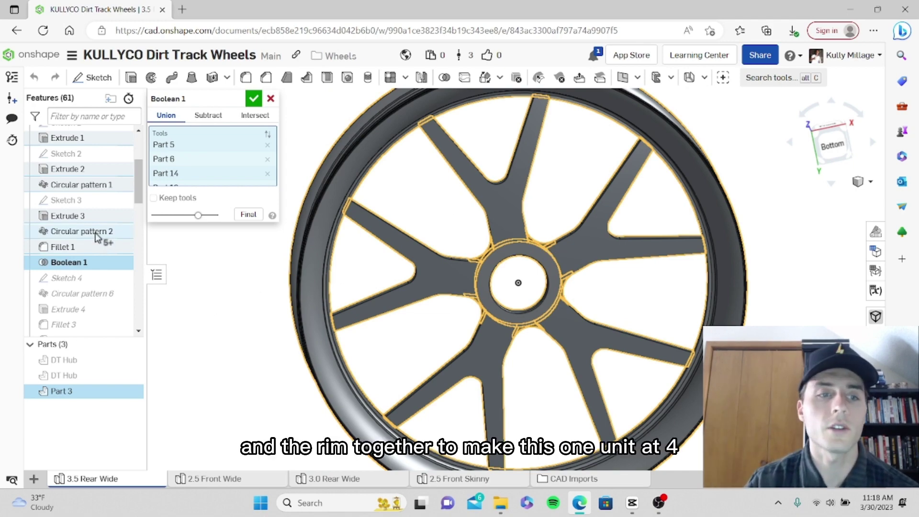
Open Sketch 4 and examine the pocket outline lines and rounded end on one arm of the Y spoke
{"action": "double_click", "coordinate": [95, 279]}
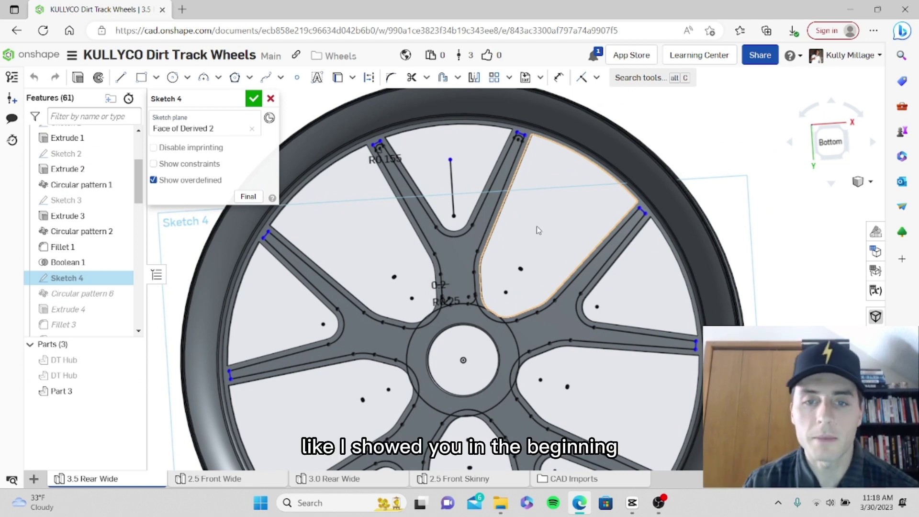
{"action": "scroll", "coordinate": [530, 234], "scroll_direction": "up", "scroll_amount": 5}
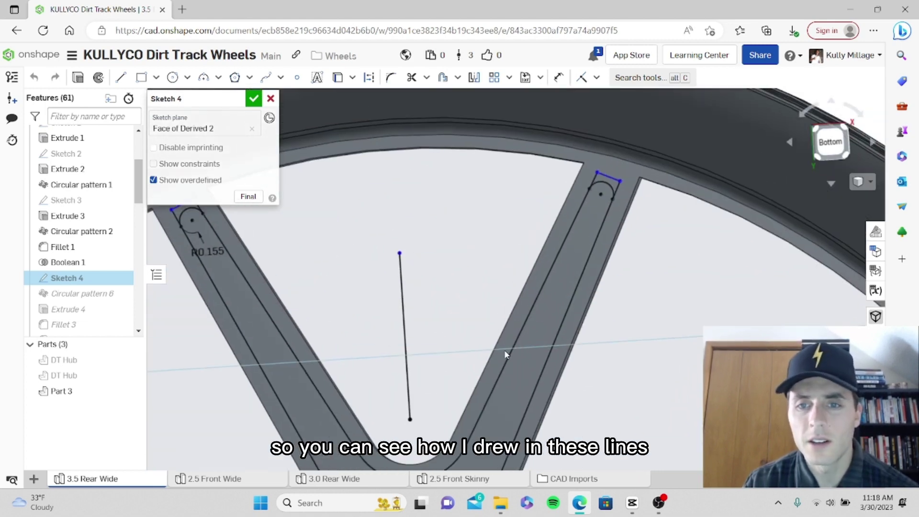
{"action": "scroll", "coordinate": [569, 213], "scroll_direction": "up", "scroll_amount": 4}
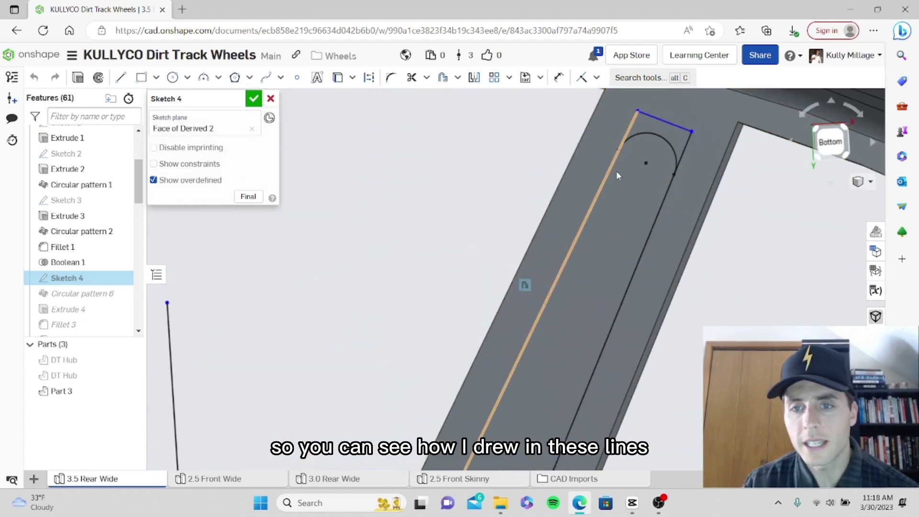
{"action": "scroll", "coordinate": [631, 164], "scroll_direction": "up", "scroll_amount": 3}
{"action": "scroll", "coordinate": [685, 135], "scroll_direction": "down", "scroll_amount": 8}
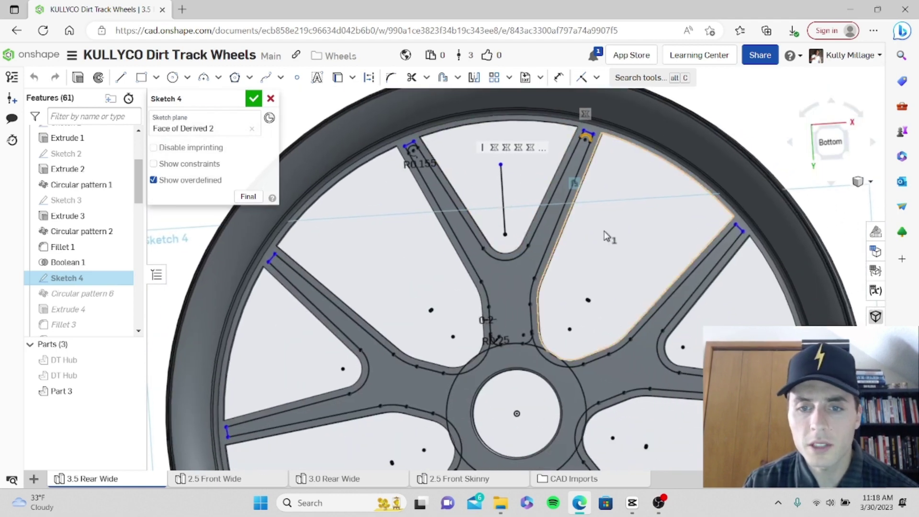
Highlight the pocket region of the Y spoke in Sketch 4, inspect its outline, and clear the selection
{"action": "left_click", "coordinate": [515, 288]}
{"action": "scroll", "coordinate": [514, 288], "scroll_direction": "up", "scroll_amount": 5}
{"action": "scroll", "coordinate": [524, 264], "scroll_direction": "down", "scroll_amount": 5}
{"action": "scroll", "coordinate": [479, 231], "scroll_direction": "up", "scroll_amount": 6}
{"action": "scroll", "coordinate": [554, 235], "scroll_direction": "down", "scroll_amount": 2}
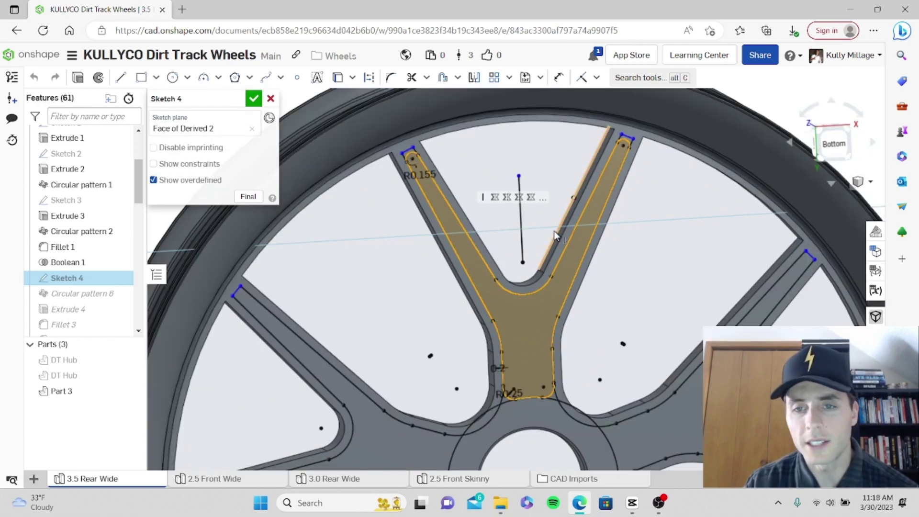
{"action": "left_click", "coordinate": [791, 100]}
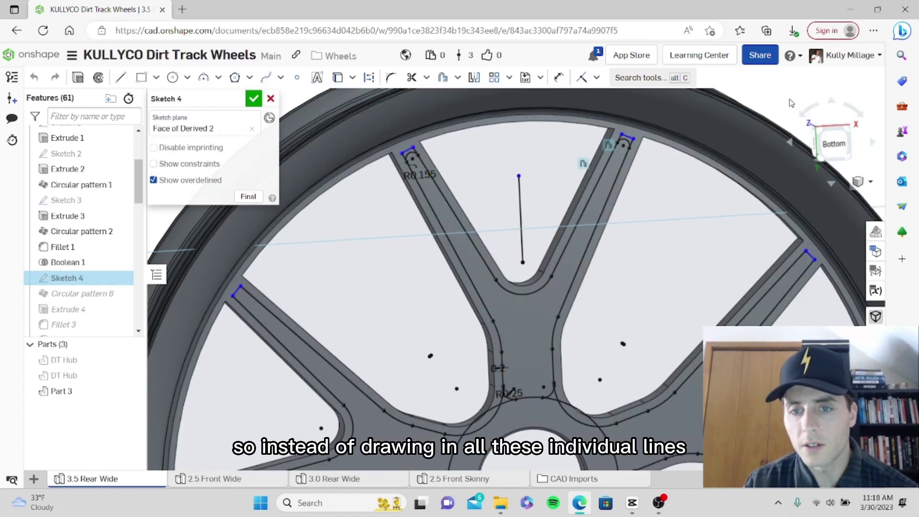
Compare the offset pocket lines in Sketch 4 with the spoke's outer border, highlighting the border edge they follow
{"action": "scroll", "coordinate": [588, 210], "scroll_direction": "up", "scroll_amount": 4}
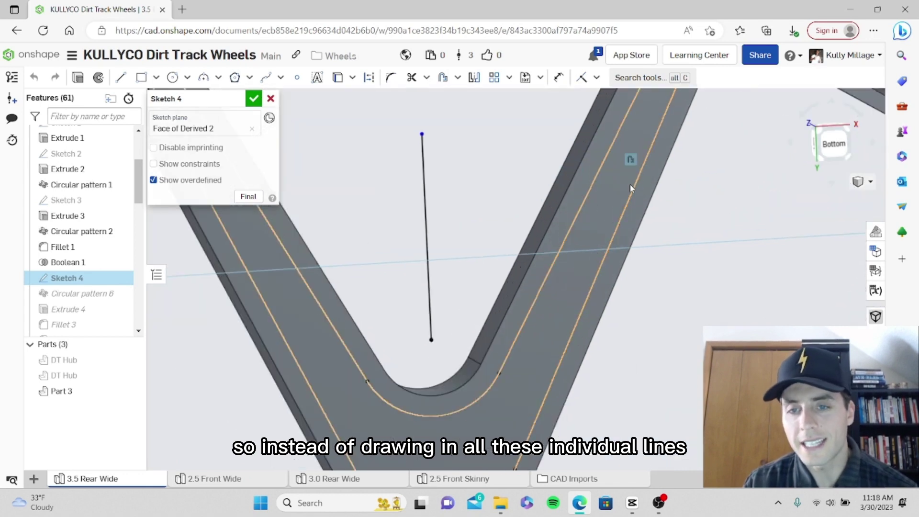
{"action": "scroll", "coordinate": [629, 184], "scroll_direction": "down", "scroll_amount": 3}
{"action": "middle_click_drag", "start_coordinate": [652, 193], "coordinate": [584, 197]}
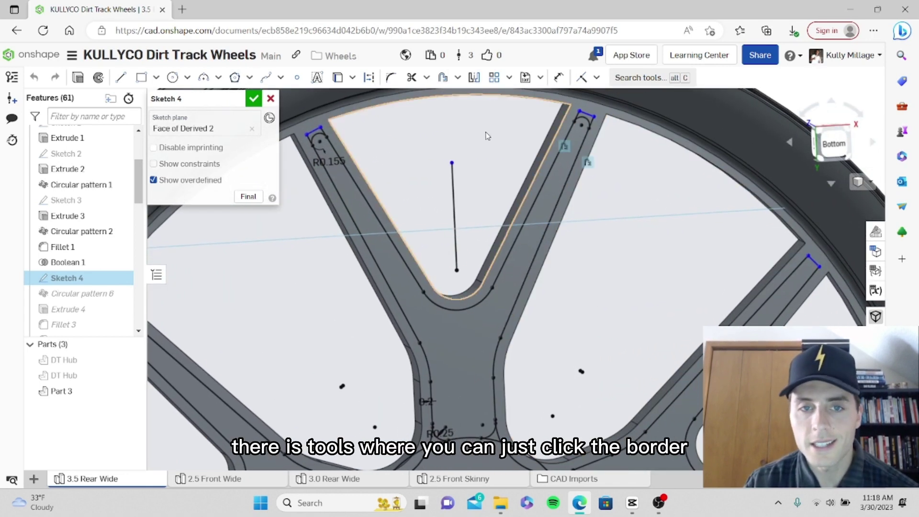
{"action": "scroll", "coordinate": [532, 240], "scroll_direction": "up", "scroll_amount": 3}
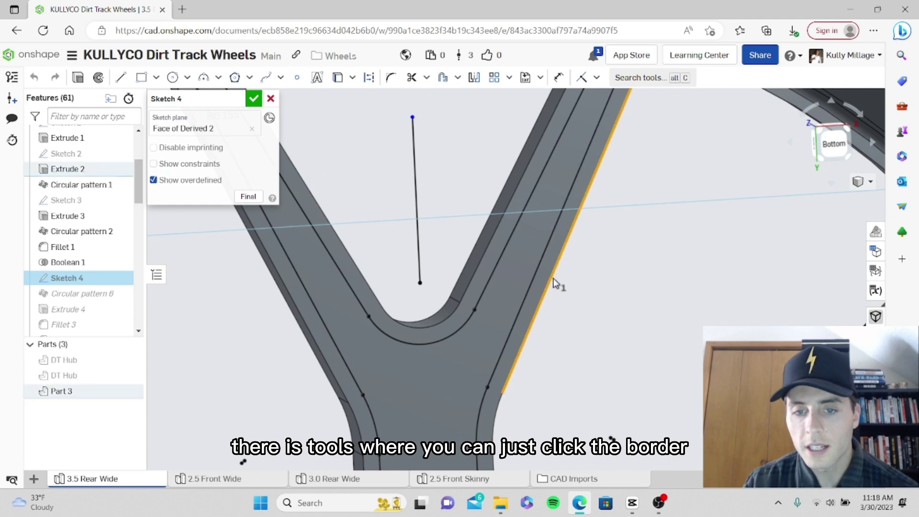
{"action": "scroll", "coordinate": [502, 391], "scroll_direction": "down", "scroll_amount": 4}
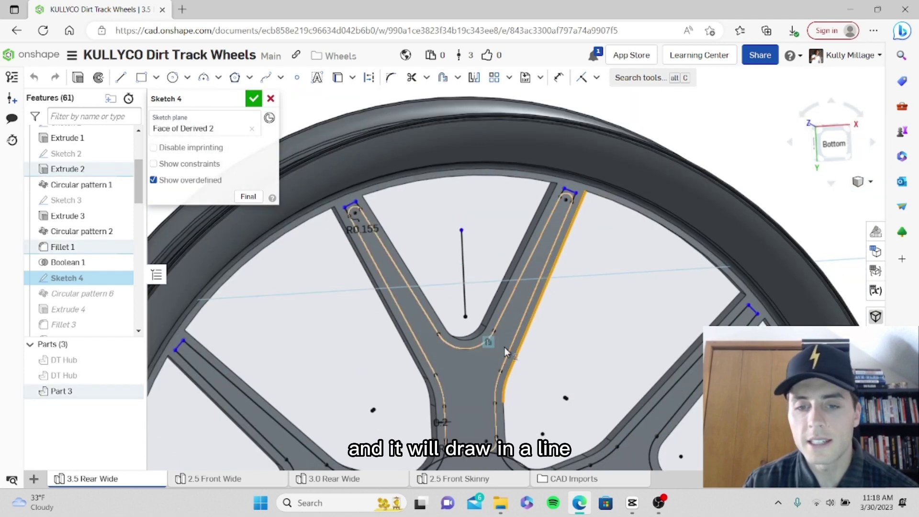
Examine the Sketch 4 pocket outline along the spoke arm and review its circular pattern around all five spokes
{"action": "scroll", "coordinate": [571, 217], "scroll_direction": "up", "scroll_amount": 3}
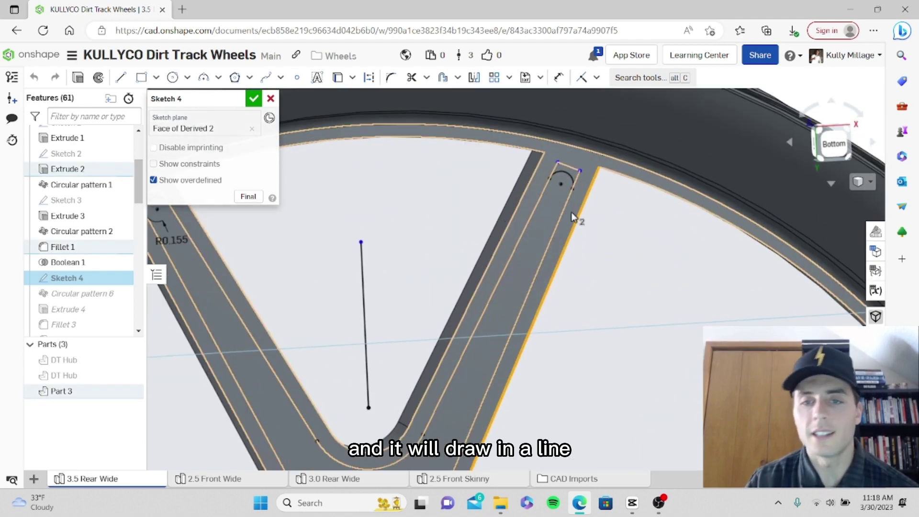
{"action": "scroll", "coordinate": [562, 211], "scroll_direction": "down", "scroll_amount": 3}
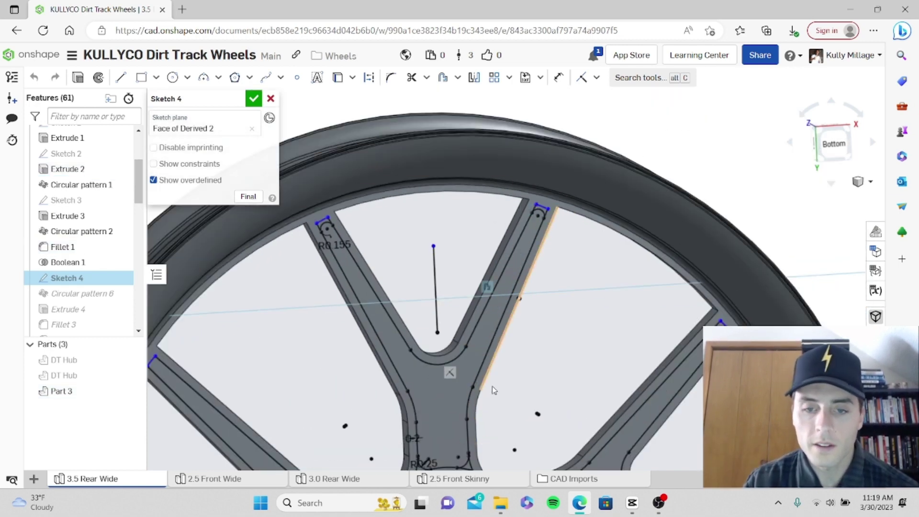
{"action": "middle_click_drag", "start_coordinate": [496, 388], "coordinate": [500, 359]}
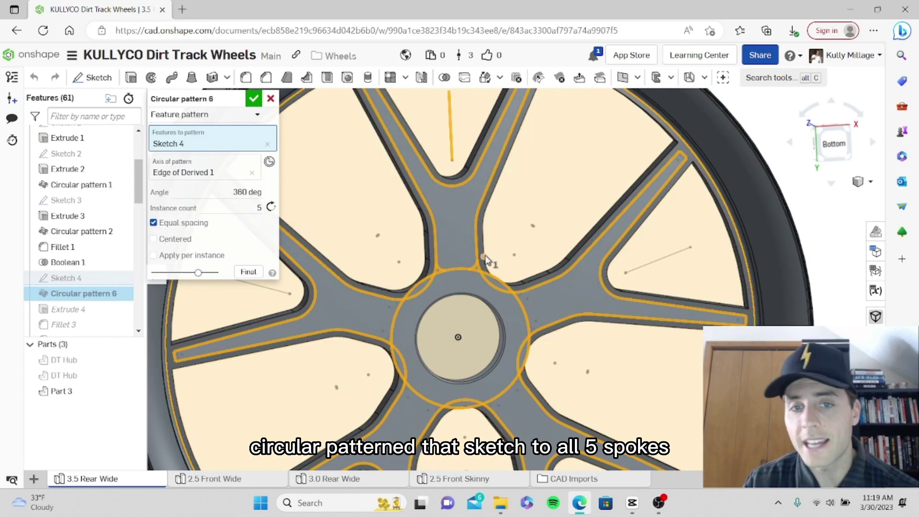
{"action": "middle_click_drag", "start_coordinate": [483, 257], "coordinate": [500, 286]}
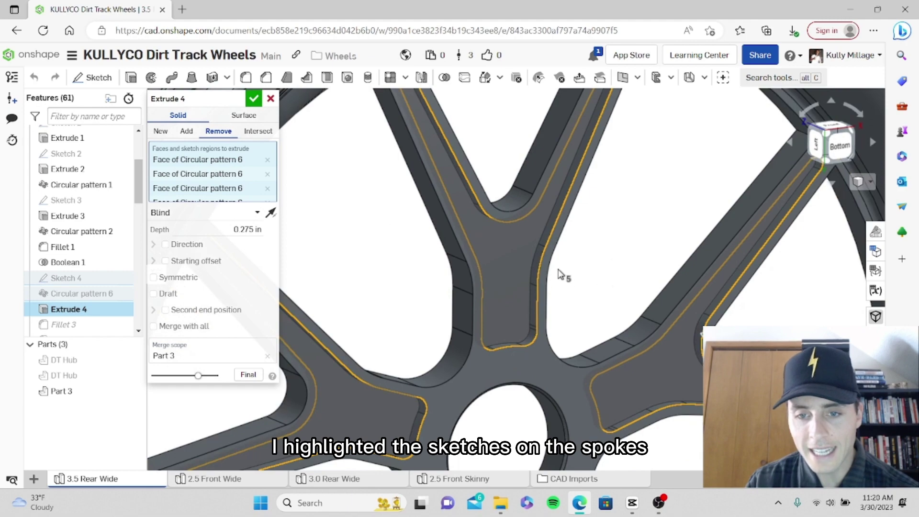
Examine the pockets removed from the spokes by Extrude 4, including the cut's depth setting and the curved pocket walls
{"action": "scroll", "coordinate": [505, 256], "scroll_direction": "up", "scroll_amount": 4}
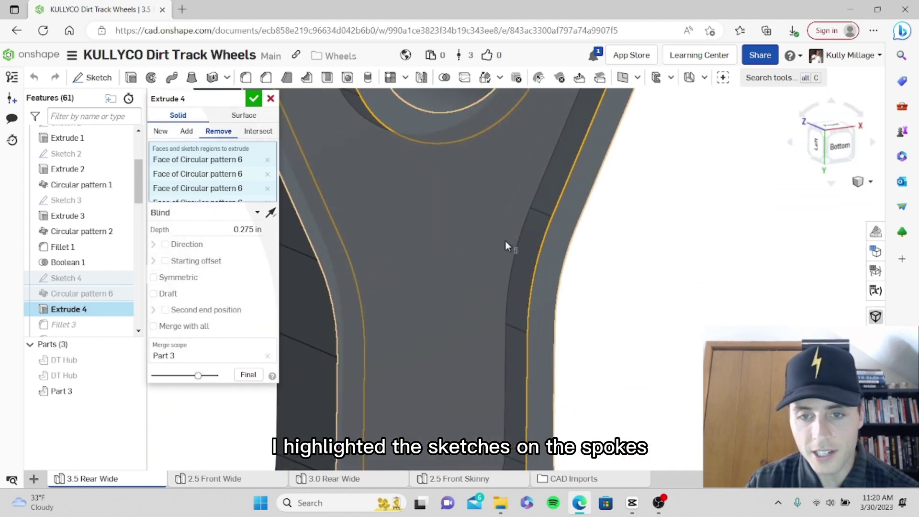
{"action": "scroll", "coordinate": [507, 240], "scroll_direction": "down", "scroll_amount": 5}
{"action": "right_click_drag", "start_coordinate": [507, 243], "coordinate": [397, 286]}
{"action": "scroll", "coordinate": [400, 274], "scroll_direction": "up", "scroll_amount": 6}
{"action": "middle_click_drag", "start_coordinate": [400, 274], "coordinate": [471, 278]}
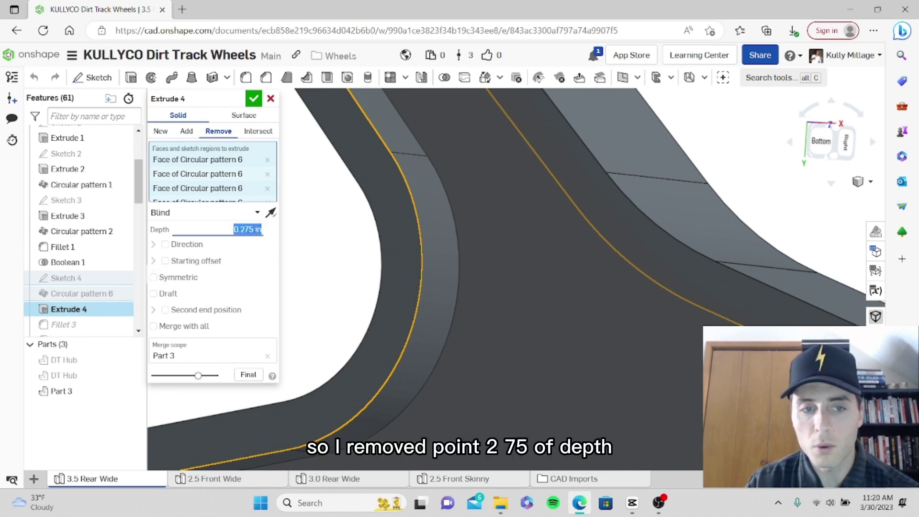
{"action": "scroll", "coordinate": [257, 229], "scroll_direction": "down", "scroll_amount": 3}
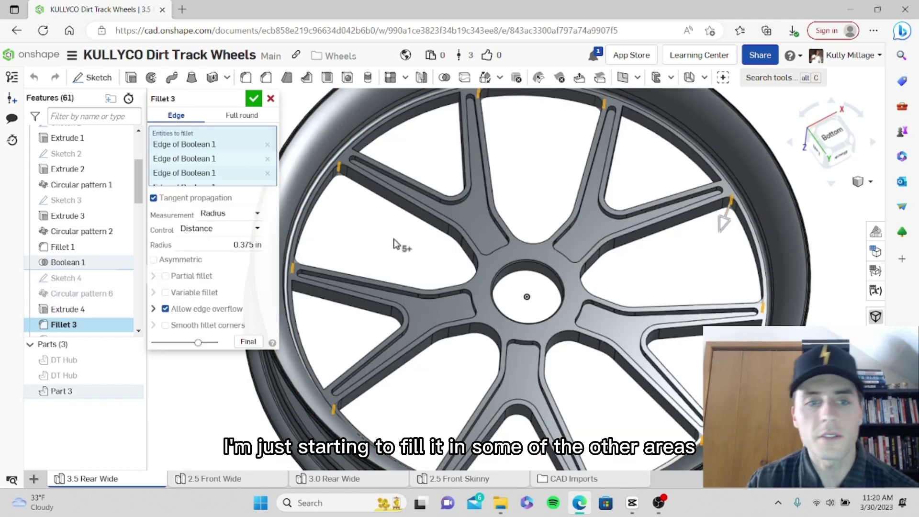
Inspect the Fillet 3 corners where the spokes meet the rim, both close up and across the whole wheel
{"action": "right_click_drag", "start_coordinate": [400, 242], "coordinate": [453, 172]}
{"action": "scroll", "coordinate": [453, 173], "scroll_direction": "up", "scroll_amount": 10}
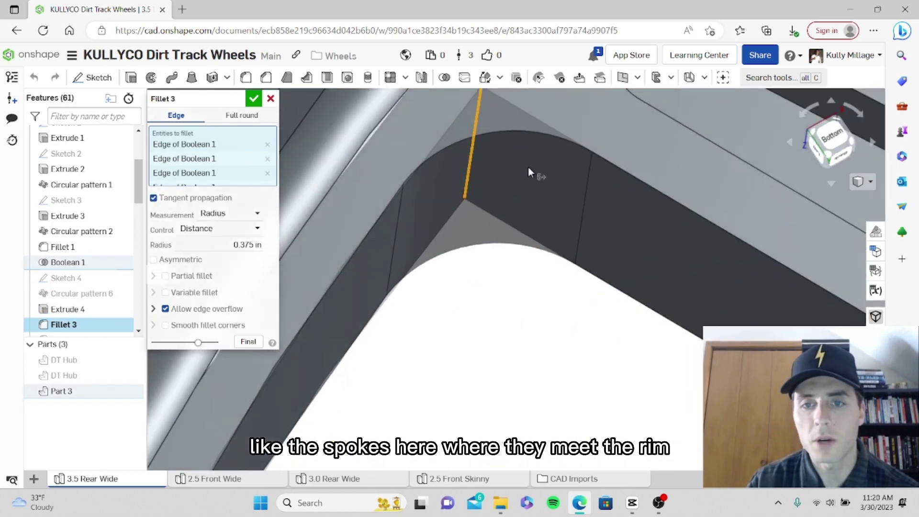
{"action": "scroll", "coordinate": [526, 176], "scroll_direction": "down", "scroll_amount": 8}
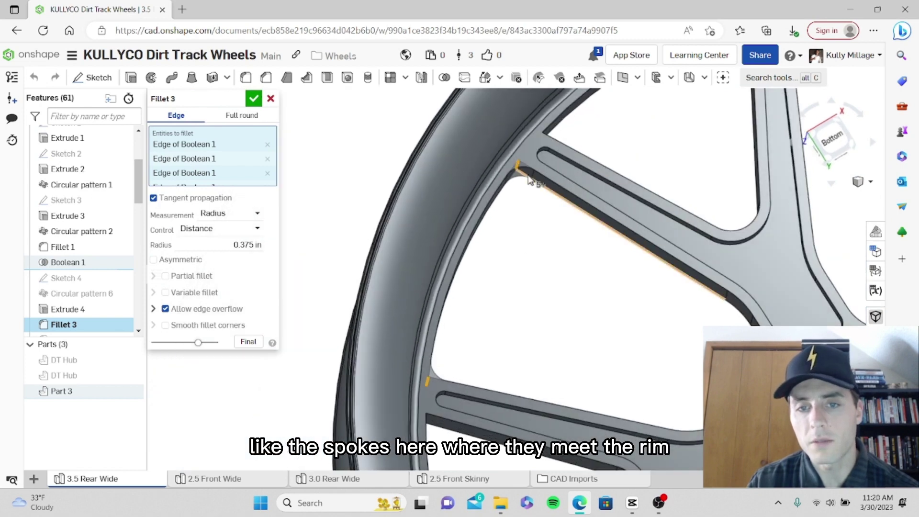
{"action": "scroll", "coordinate": [513, 171], "scroll_direction": "up", "scroll_amount": 8}
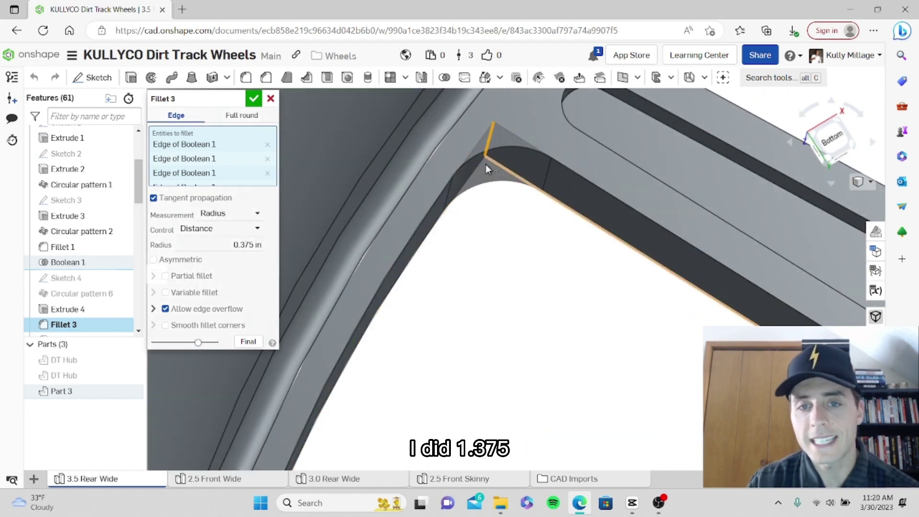
{"action": "left_click", "coordinate": [489, 146]}
{"action": "scroll", "coordinate": [573, 223], "scroll_direction": "down", "scroll_amount": 6}
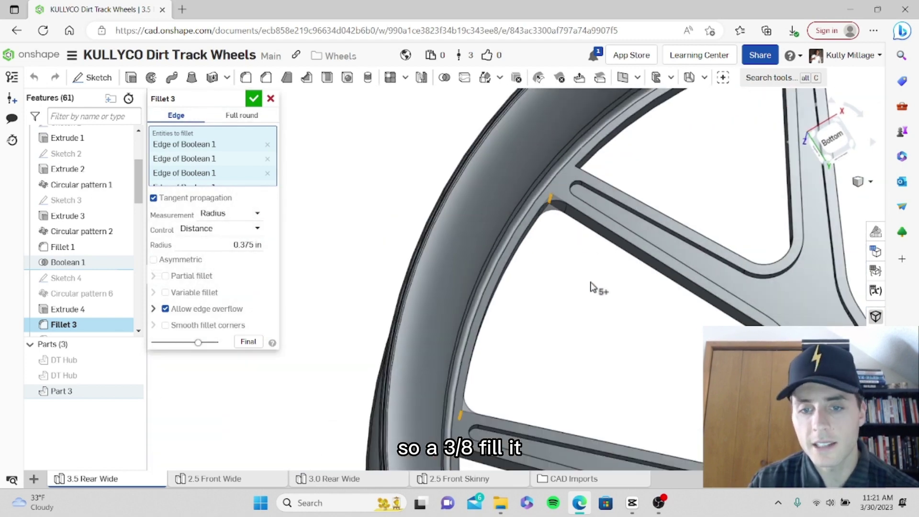
{"action": "scroll", "coordinate": [432, 260], "scroll_direction": "down", "scroll_amount": 3}
{"action": "scroll", "coordinate": [428, 273], "scroll_direction": "up", "scroll_amount": 6}
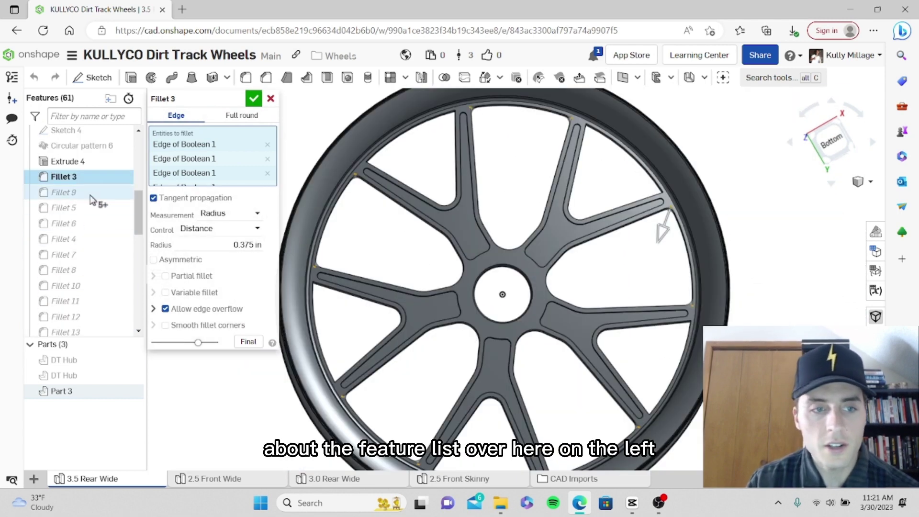
Look through the remaining fillets in the feature list and inspect the spoke pocket edges near the hub
{"action": "scroll", "coordinate": [89, 191], "scroll_direction": "down", "scroll_amount": 2}
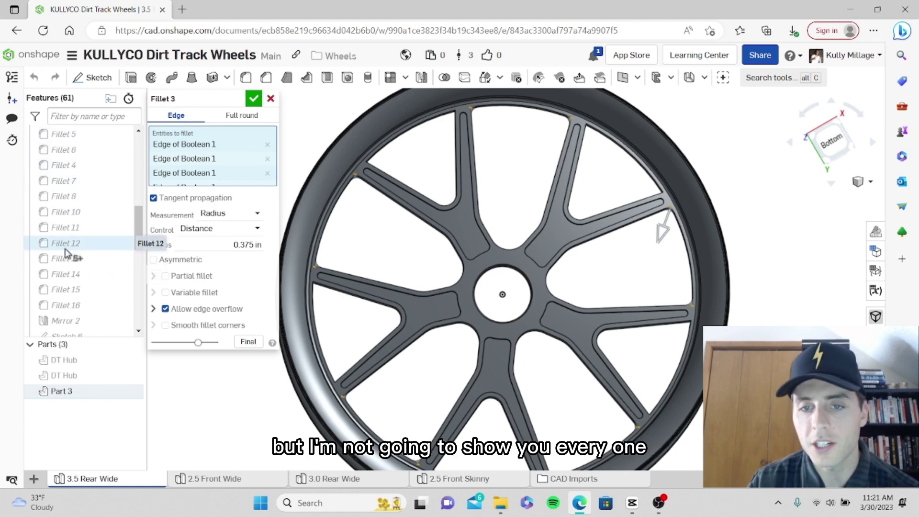
{"action": "scroll", "coordinate": [455, 241], "scroll_direction": "up", "scroll_amount": 4}
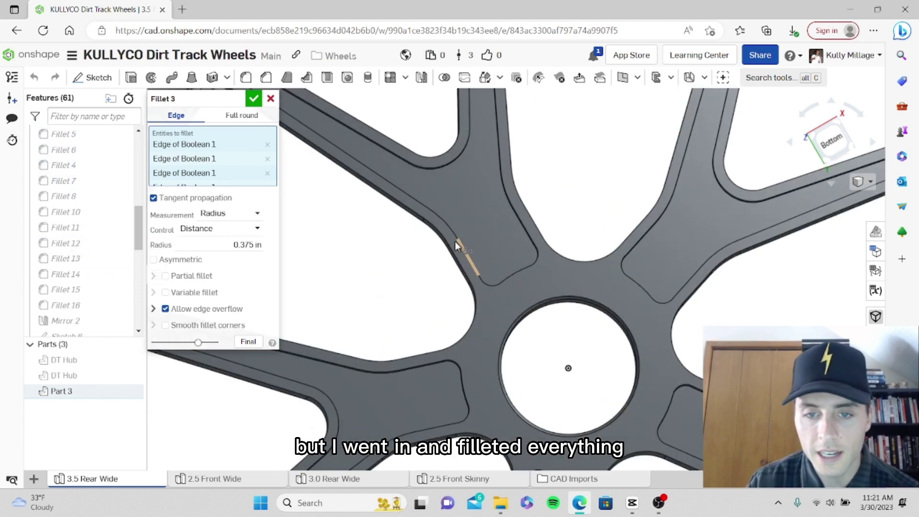
{"action": "scroll", "coordinate": [488, 238], "scroll_direction": "up", "scroll_amount": 4}
{"action": "right_click_drag", "start_coordinate": [488, 239], "coordinate": [506, 251]}
{"action": "scroll", "coordinate": [488, 247], "scroll_direction": "down", "scroll_amount": 4}
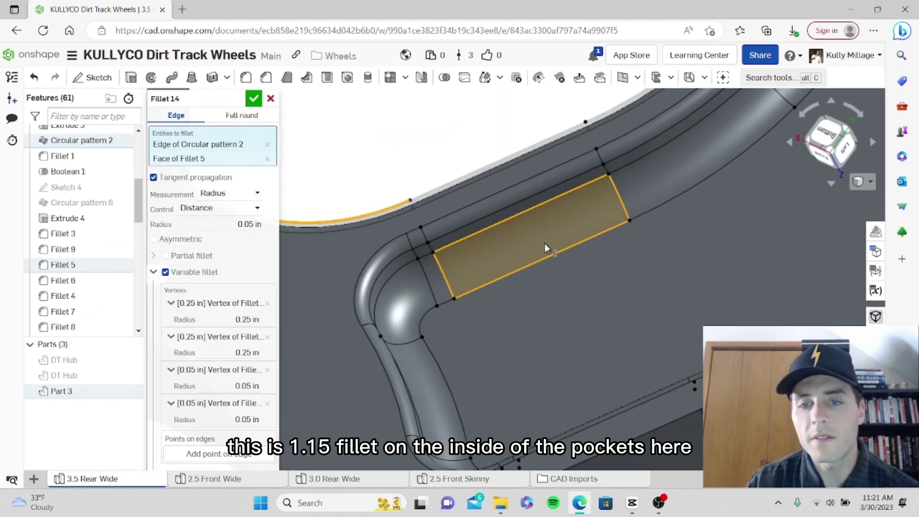
Inspect the fillet inside the spoke pocket and remove the Fillet 5 face from the Fillet 14 selection
{"action": "scroll", "coordinate": [550, 239], "scroll_direction": "down", "scroll_amount": 5}
{"action": "scroll", "coordinate": [582, 229], "scroll_direction": "up", "scroll_amount": 5}
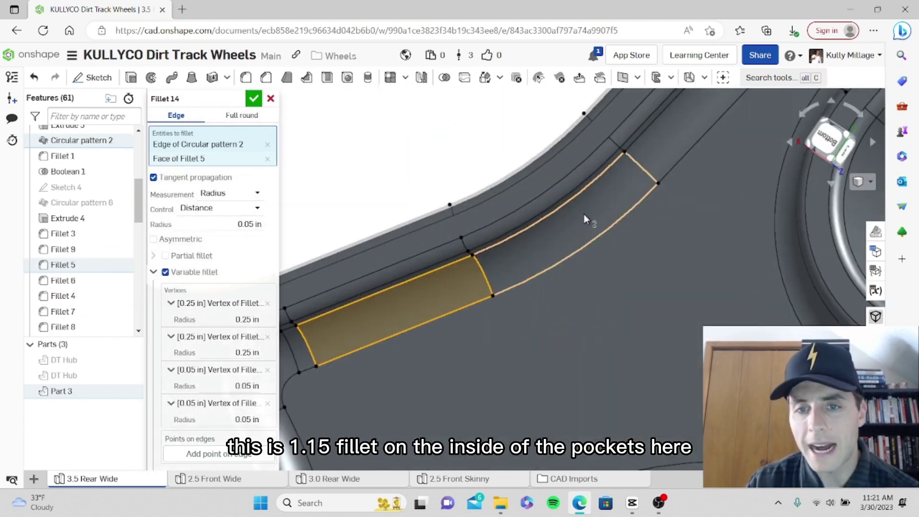
{"action": "scroll", "coordinate": [584, 215], "scroll_direction": "down", "scroll_amount": 2}
{"action": "right_click_drag", "start_coordinate": [576, 280], "coordinate": [597, 250]}
{"action": "scroll", "coordinate": [539, 226], "scroll_direction": "up", "scroll_amount": 3}
{"action": "left_click", "coordinate": [521, 211]}
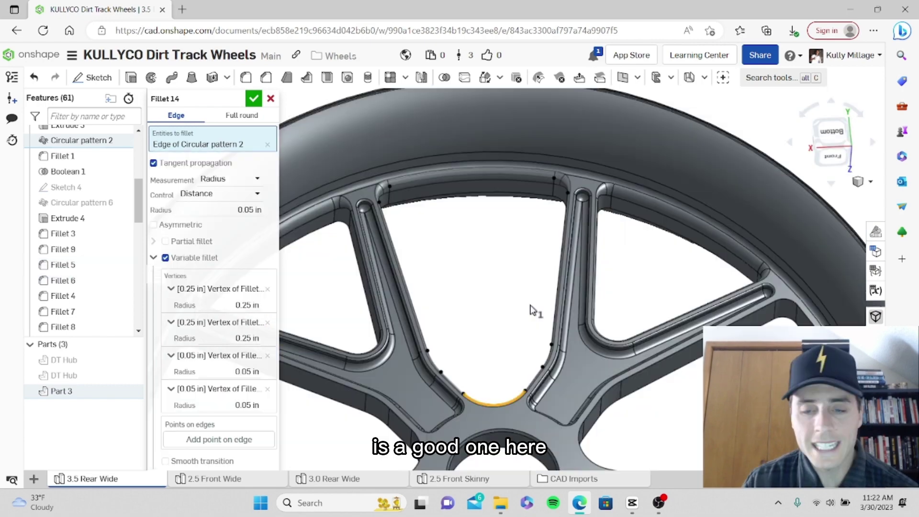
Review the variable Fillet 14 and its radius points around the opening between two neighbouring spokes
{"action": "scroll", "coordinate": [527, 306], "scroll_direction": "up", "scroll_amount": 2}
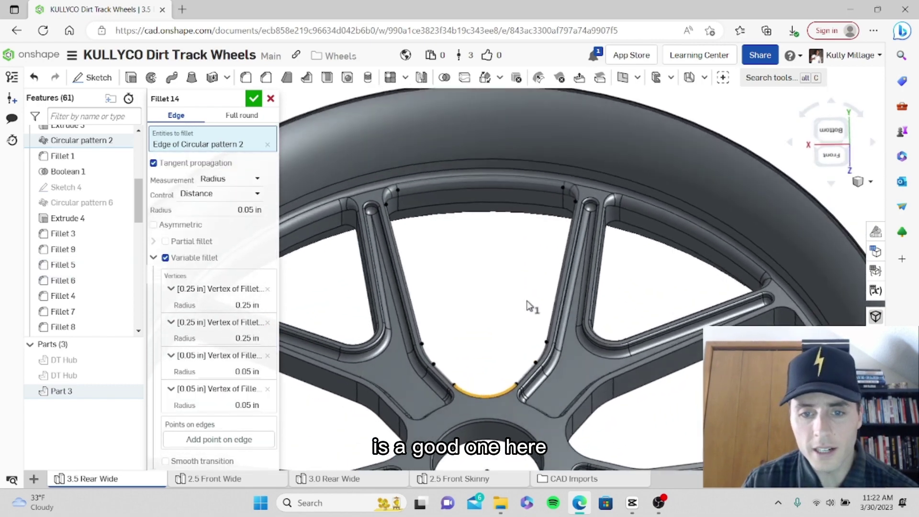
{"action": "scroll", "coordinate": [529, 320], "scroll_direction": "up", "scroll_amount": 2}
{"action": "right_click_drag", "start_coordinate": [527, 329], "coordinate": [511, 271]}
{"action": "scroll", "coordinate": [511, 271], "scroll_direction": "down", "scroll_amount": 1}
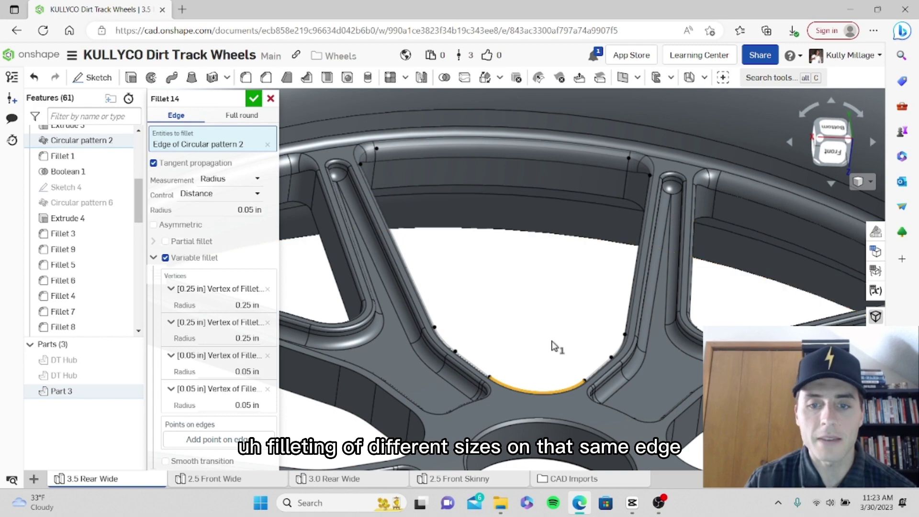
{"action": "right_click_drag", "start_coordinate": [561, 320], "coordinate": [552, 344]}
{"action": "middle_click_drag", "start_coordinate": [551, 344], "coordinate": [514, 232]}
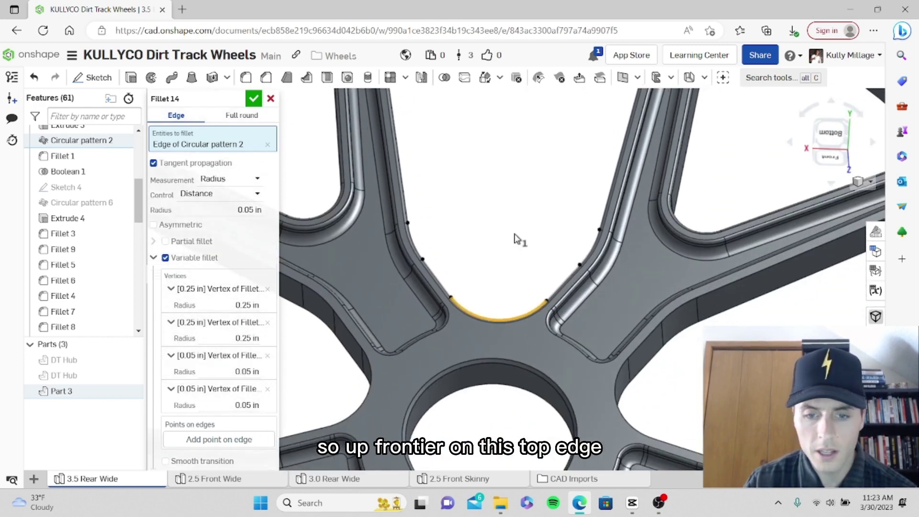
Examine the tight Fillet 14 radius on the opening's edge near the hub and compare it with the neighbouring spoke pocket
{"action": "scroll", "coordinate": [479, 313], "scroll_direction": "up", "scroll_amount": 5}
{"action": "right_click_drag", "start_coordinate": [510, 280], "coordinate": [494, 324]}
{"action": "scroll", "coordinate": [431, 305], "scroll_direction": "up", "scroll_amount": 5}
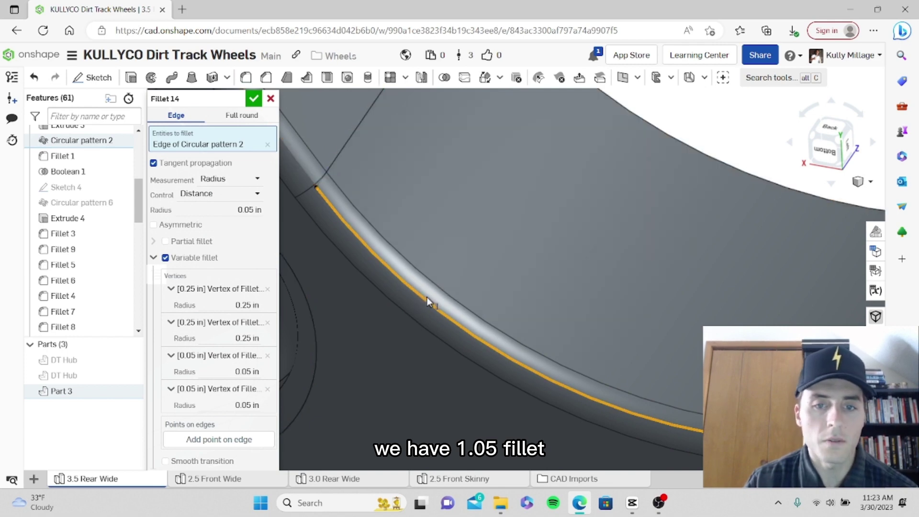
{"action": "scroll", "coordinate": [431, 292], "scroll_direction": "down", "scroll_amount": 5}
{"action": "scroll", "coordinate": [562, 345], "scroll_direction": "up", "scroll_amount": 5}
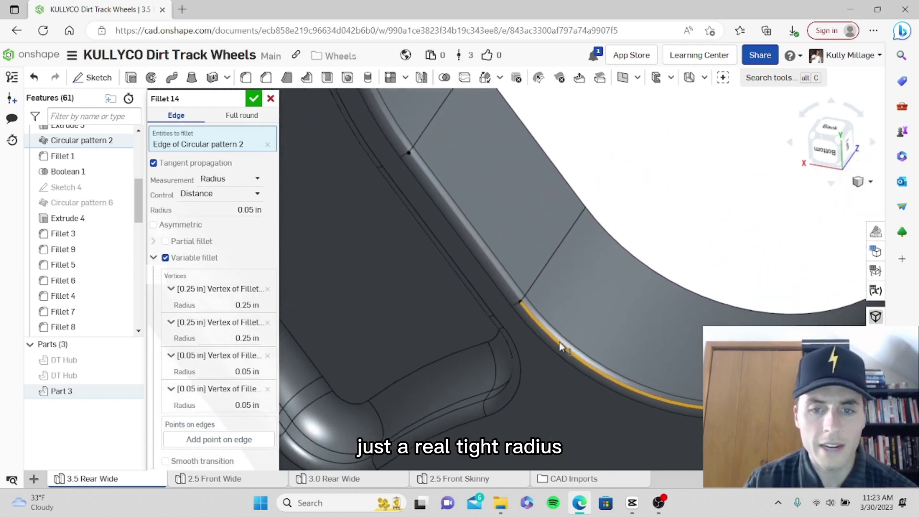
{"action": "right_click_drag", "start_coordinate": [509, 309], "coordinate": [535, 277]}
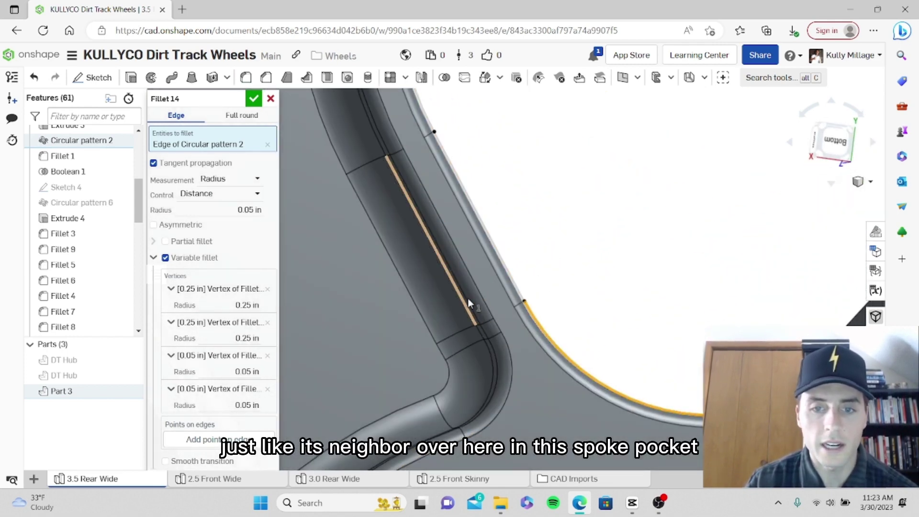
{"action": "scroll", "coordinate": [478, 302], "scroll_direction": "down", "scroll_amount": 5}
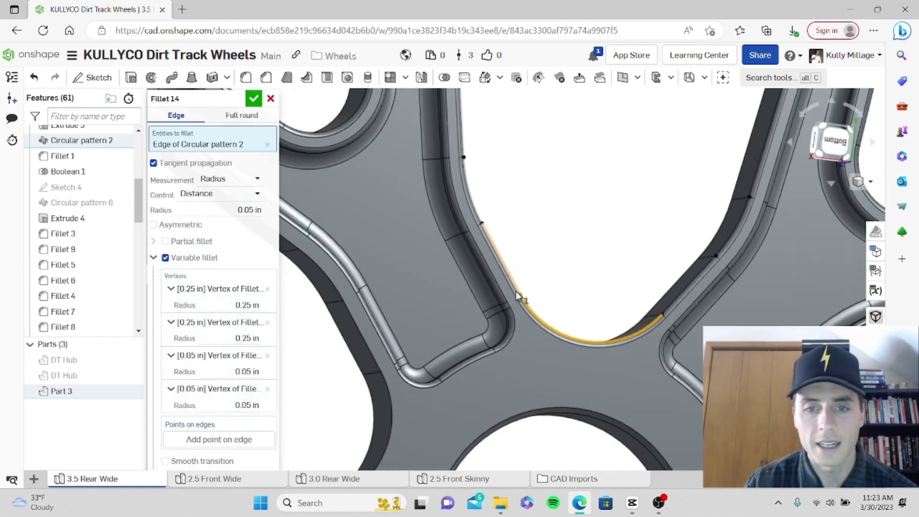
Follow the Fillet 14 edge along the spoke from the hub to the corner at the rim
{"action": "scroll", "coordinate": [489, 383], "scroll_direction": "up", "scroll_amount": 5}
{"action": "middle_click_drag", "start_coordinate": [524, 242], "coordinate": [515, 306]}
{"action": "scroll", "coordinate": [516, 288], "scroll_direction": "down", "scroll_amount": 4}
{"action": "middle_click_drag", "start_coordinate": [519, 251], "coordinate": [497, 286]}
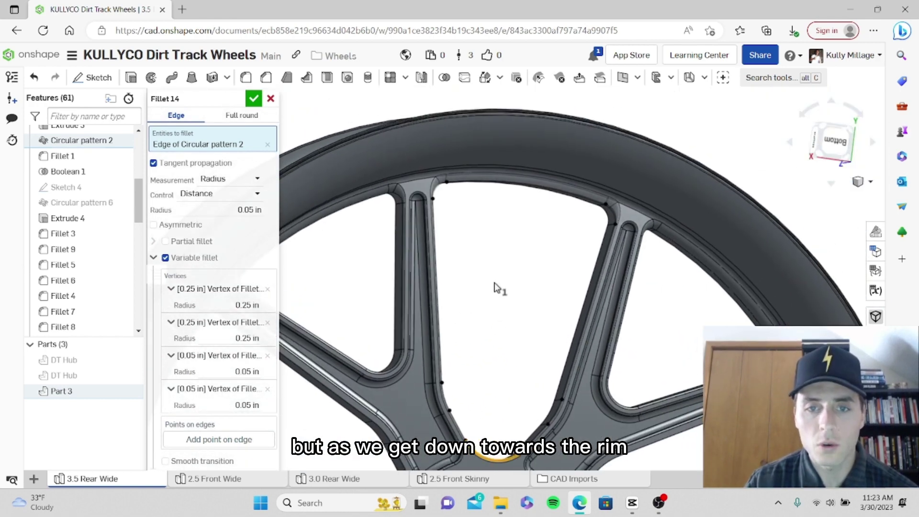
{"action": "right_click_drag", "start_coordinate": [497, 286], "coordinate": [489, 250]}
{"action": "scroll", "coordinate": [448, 292], "scroll_direction": "up", "scroll_amount": 6}
{"action": "middle_click_drag", "start_coordinate": [454, 226], "coordinate": [614, 351]}
{"action": "scroll", "coordinate": [623, 307], "scroll_direction": "down", "scroll_amount": 3}
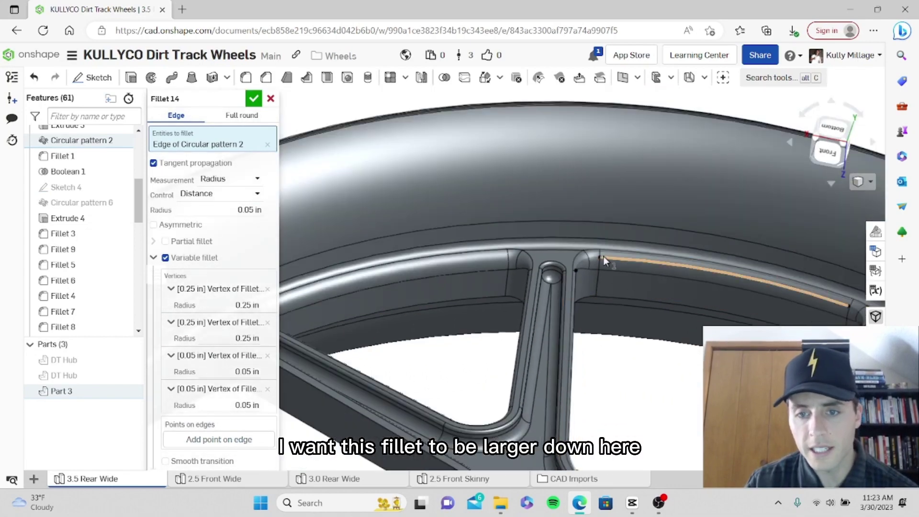
{"action": "scroll", "coordinate": [610, 258], "scroll_direction": "up", "scroll_amount": 3}
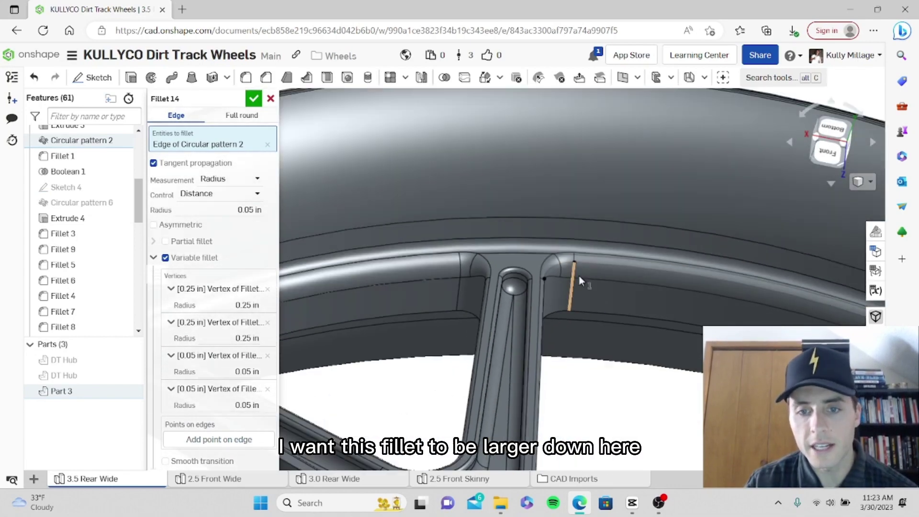
Examine how the variable fillet widens between its radius points at the corner where the spoke joins the rim
{"action": "right_click_drag", "start_coordinate": [579, 275], "coordinate": [589, 322]}
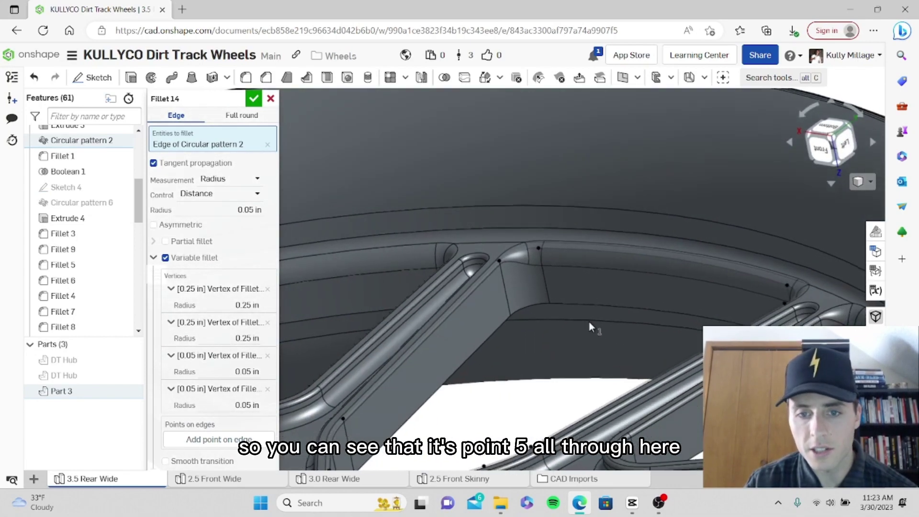
{"action": "scroll", "coordinate": [502, 269], "scroll_direction": "up", "scroll_amount": 5}
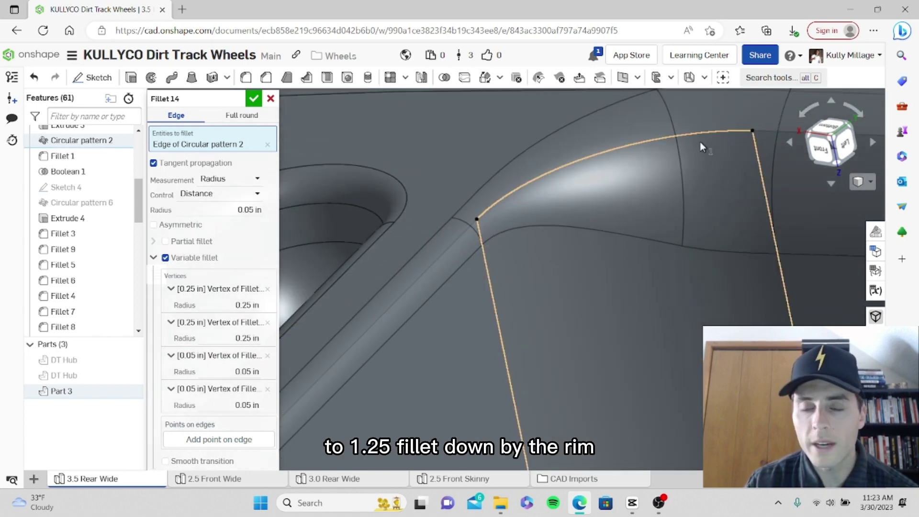
{"action": "scroll", "coordinate": [675, 188], "scroll_direction": "down", "scroll_amount": 6}
{"action": "middle_click_drag", "start_coordinate": [701, 227], "coordinate": [663, 180]}
{"action": "scroll", "coordinate": [663, 187], "scroll_direction": "down", "scroll_amount": 3}
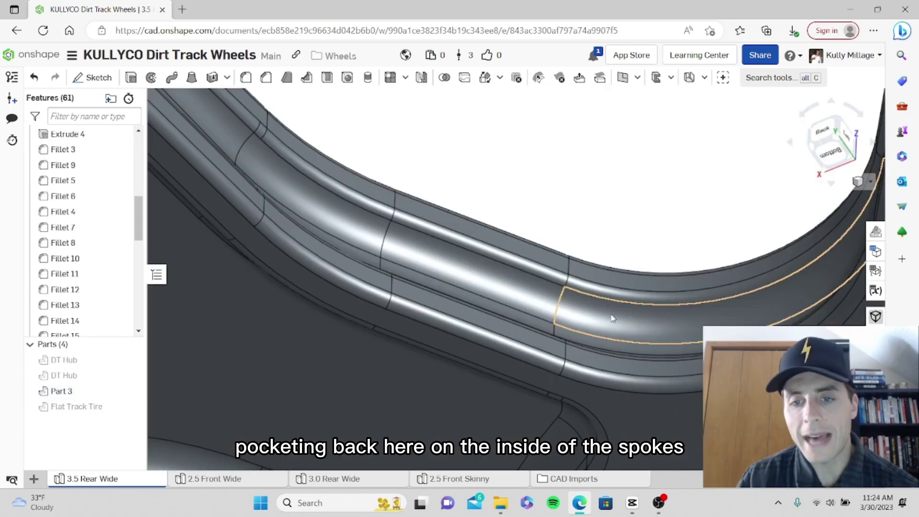
Inspect the side-wall pocketing and beam shape on the back of the spokes of the finished wheel
{"action": "scroll", "coordinate": [616, 321], "scroll_direction": "down", "scroll_amount": 3}
{"action": "scroll", "coordinate": [607, 328], "scroll_direction": "up", "scroll_amount": 4}
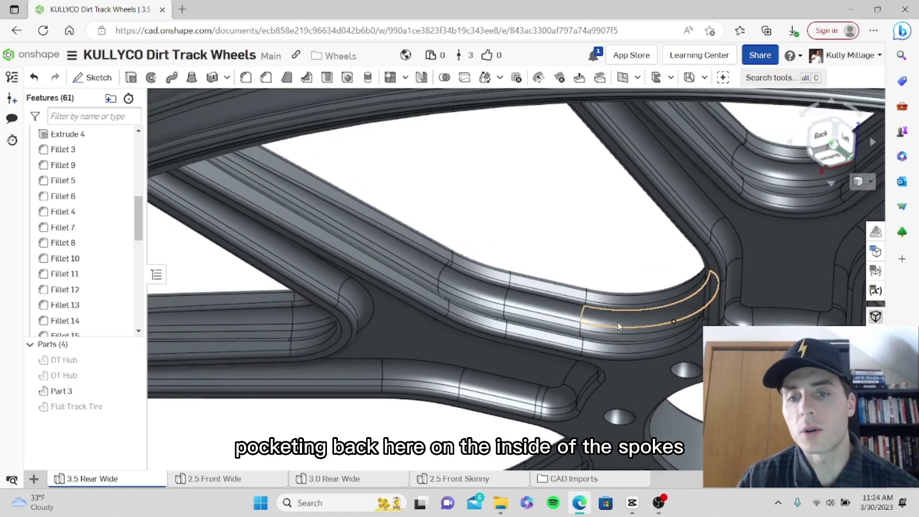
{"action": "scroll", "coordinate": [617, 321], "scroll_direction": "down", "scroll_amount": 5}
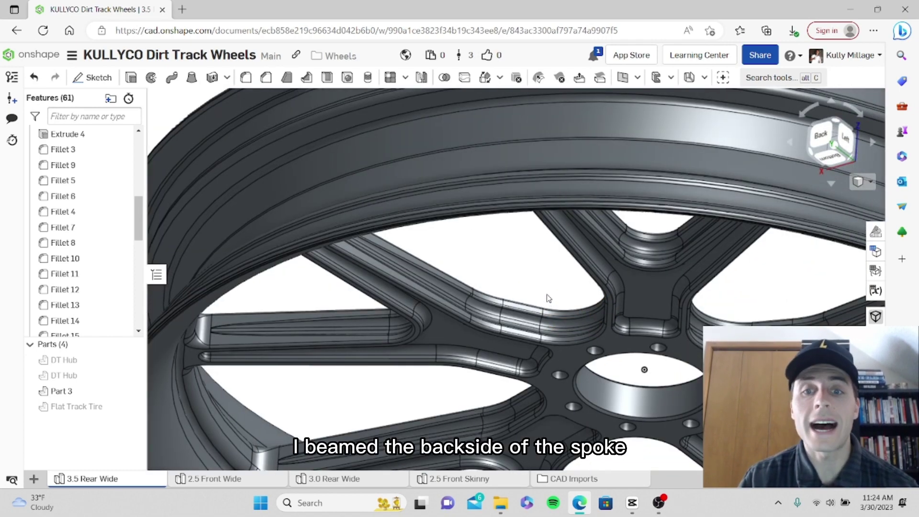
{"action": "right_click_drag", "start_coordinate": [537, 339], "coordinate": [521, 285]}
Find Sketch 8 in the feature list and open it to show the spoke side-pocket outline
{"action": "scroll", "coordinate": [71, 239], "scroll_direction": "down", "scroll_amount": 6}
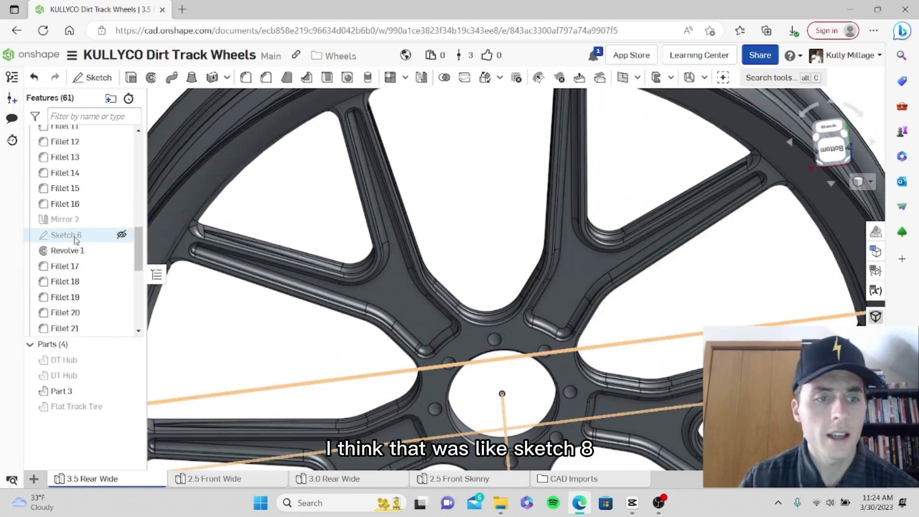
{"action": "scroll", "coordinate": [74, 240], "scroll_direction": "down", "scroll_amount": 3}
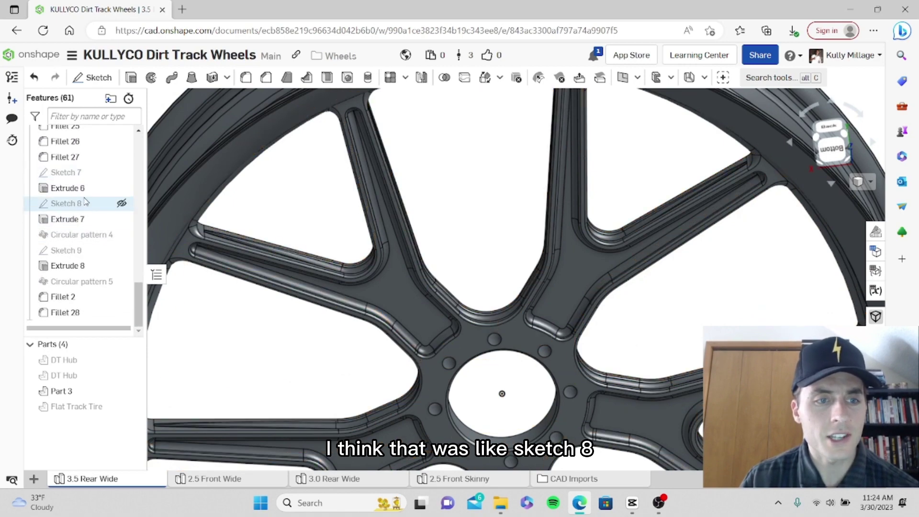
{"action": "double_click", "coordinate": [67, 203]}
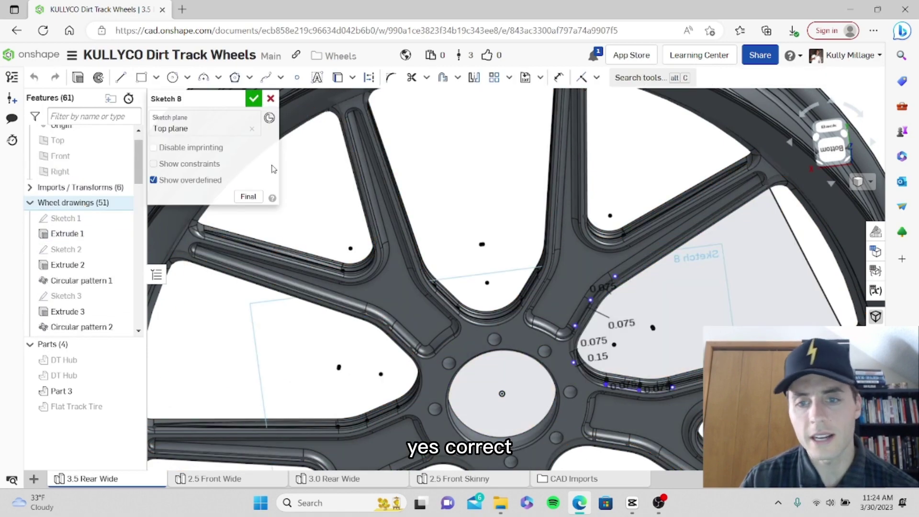
Turn the view normal to the Sketch 8 plane and frame the side-pocket outline between the two spokes
{"action": "scroll", "coordinate": [723, 301], "scroll_direction": "down", "scroll_amount": 3}
{"action": "middle_click_drag", "start_coordinate": [724, 306], "coordinate": [598, 296]}
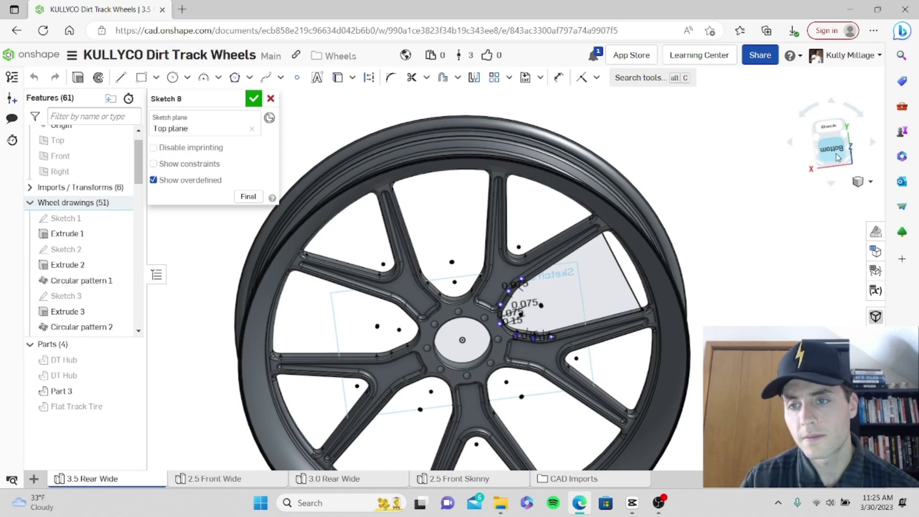
{"action": "right_click", "coordinate": [726, 225]}
{"action": "left_click", "coordinate": [773, 311]}
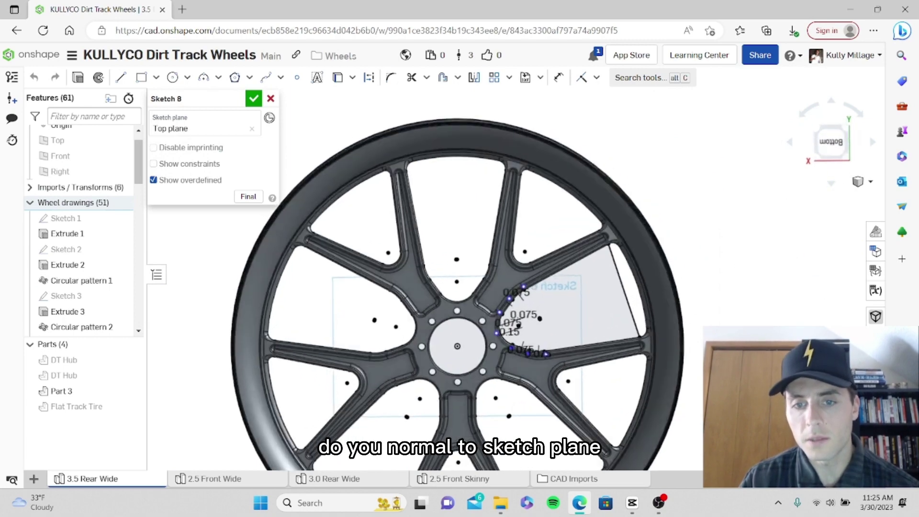
{"action": "right_click", "coordinate": [783, 319]}
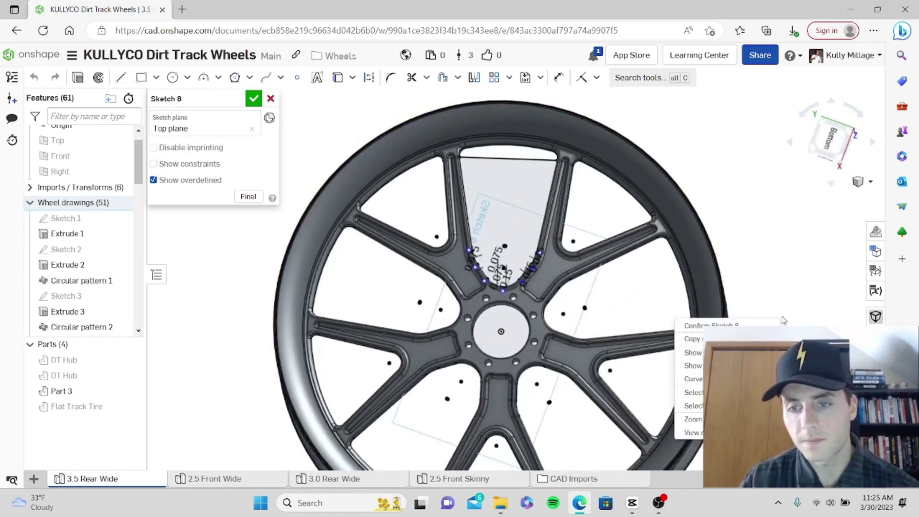
{"action": "left_click", "coordinate": [694, 432]}
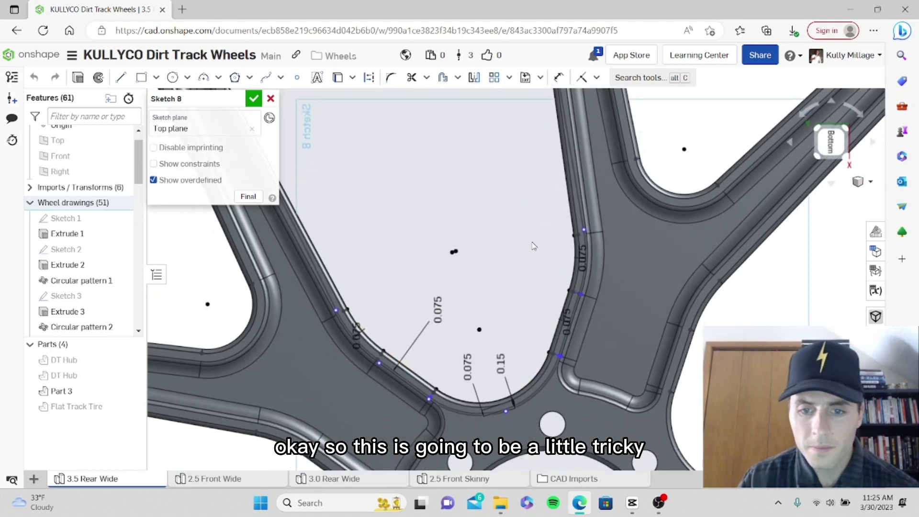
{"action": "middle_click_drag", "start_coordinate": [532, 243], "coordinate": [563, 294]}
{"action": "scroll", "coordinate": [546, 257], "scroll_direction": "down", "scroll_amount": 3}
{"action": "middle_click_drag", "start_coordinate": [536, 240], "coordinate": [515, 282]}
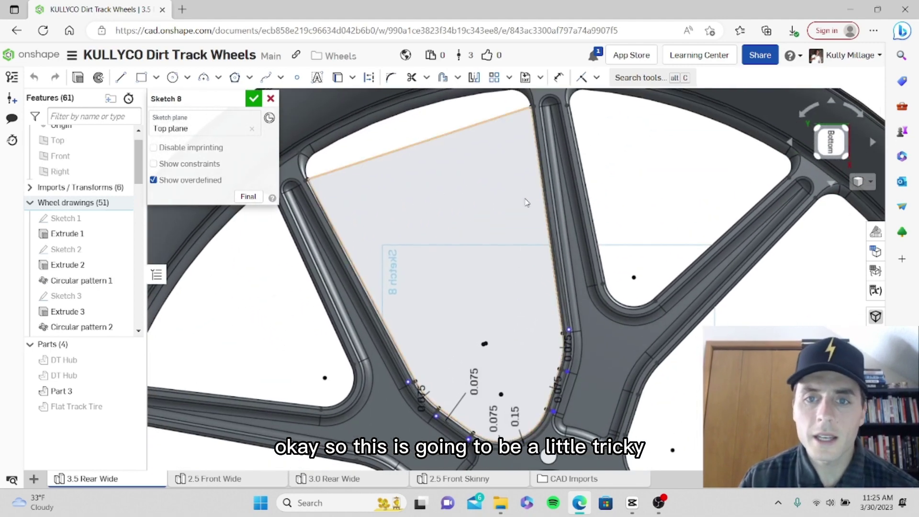
Follow the Sketch 8 line profile around the hub curve and along the inner edges of both spokes
{"action": "scroll", "coordinate": [550, 363], "scroll_direction": "up", "scroll_amount": 5}
{"action": "middle_click_drag", "start_coordinate": [570, 364], "coordinate": [609, 80]}
{"action": "scroll", "coordinate": [479, 335], "scroll_direction": "down", "scroll_amount": 3}
{"action": "scroll", "coordinate": [479, 343], "scroll_direction": "up", "scroll_amount": 6}
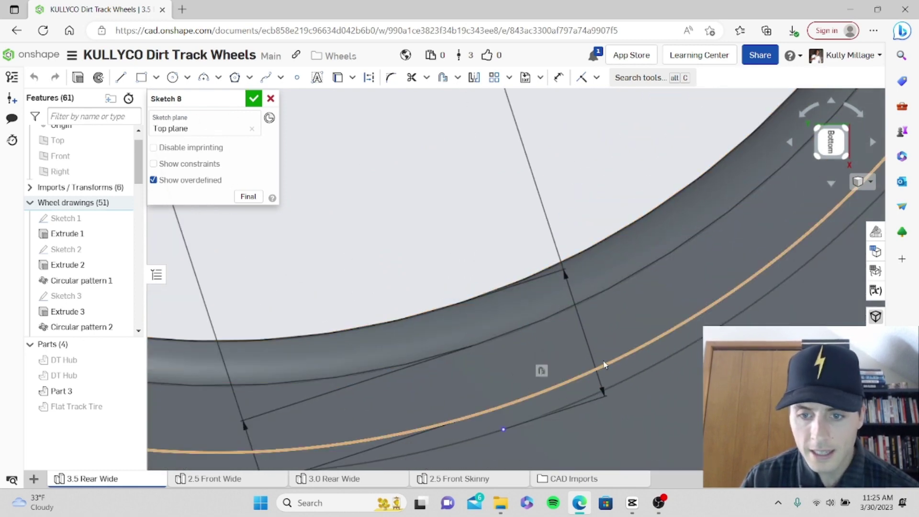
{"action": "scroll", "coordinate": [604, 365], "scroll_direction": "down", "scroll_amount": 3}
{"action": "scroll", "coordinate": [628, 384], "scroll_direction": "up", "scroll_amount": 4}
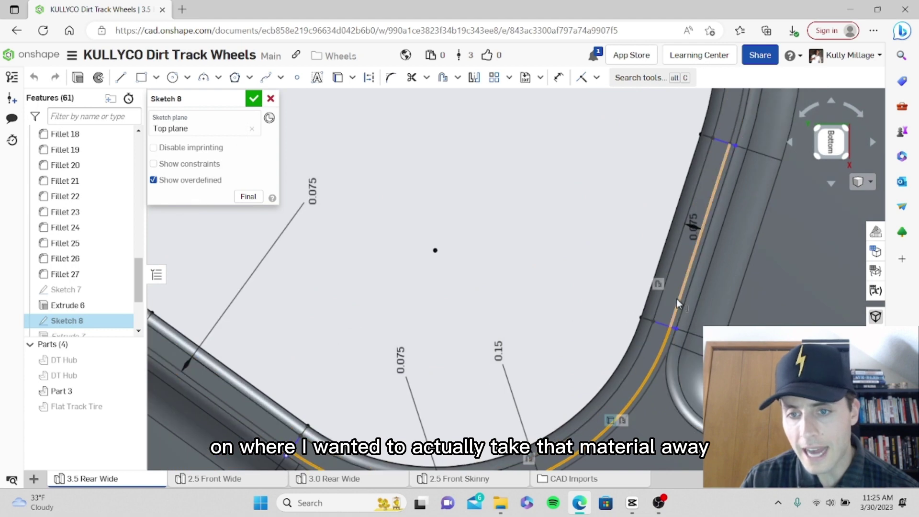
{"action": "scroll", "coordinate": [707, 260], "scroll_direction": "down", "scroll_amount": 3}
{"action": "scroll", "coordinate": [726, 240], "scroll_direction": "up", "scroll_amount": 5}
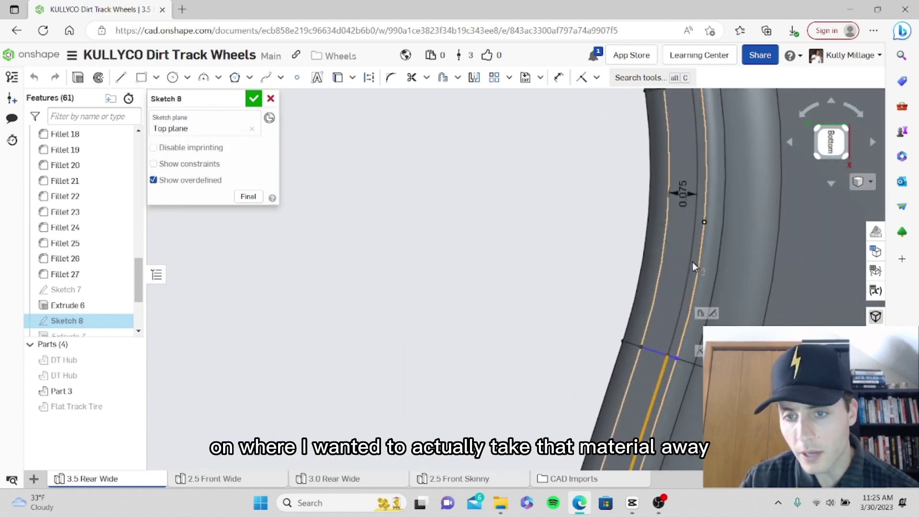
{"action": "scroll", "coordinate": [692, 264], "scroll_direction": "down", "scroll_amount": 3}
{"action": "scroll", "coordinate": [692, 247], "scroll_direction": "up", "scroll_amount": 4}
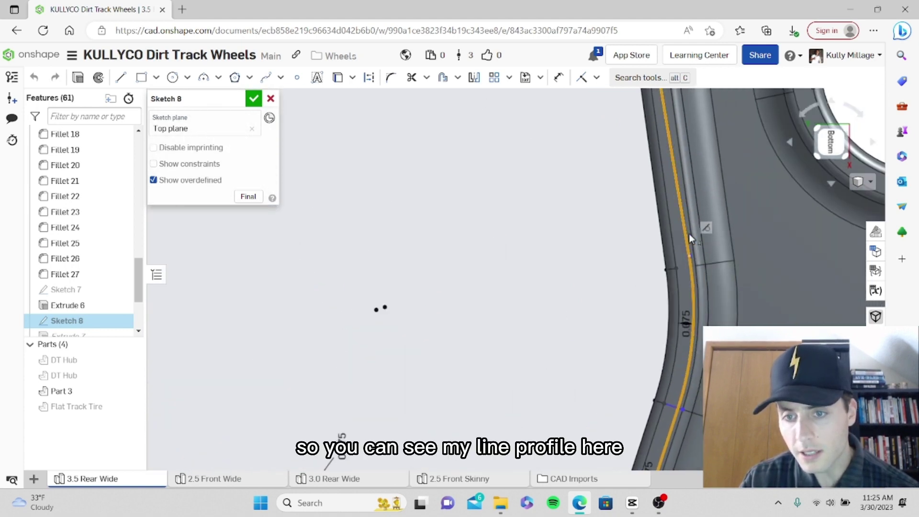
{"action": "scroll", "coordinate": [689, 234], "scroll_direction": "down", "scroll_amount": 3}
{"action": "scroll", "coordinate": [524, 344], "scroll_direction": "up", "scroll_amount": 4}
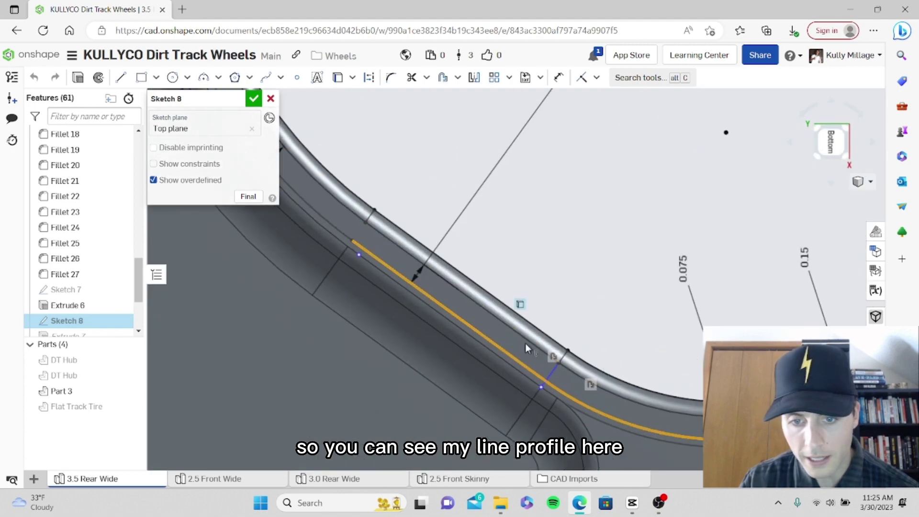
{"action": "scroll", "coordinate": [481, 292], "scroll_direction": "down", "scroll_amount": 3}
{"action": "scroll", "coordinate": [494, 343], "scroll_direction": "up", "scroll_amount": 4}
{"action": "scroll", "coordinate": [494, 342], "scroll_direction": "down", "scroll_amount": 3}
{"action": "scroll", "coordinate": [440, 373], "scroll_direction": "up", "scroll_amount": 4}
{"action": "left_click", "coordinate": [381, 156]}
Examine the outer corner of the Sketch 8 outline where it meets the edge of the spoke near the rim
{"action": "scroll", "coordinate": [617, 248], "scroll_direction": "down", "scroll_amount": 3}
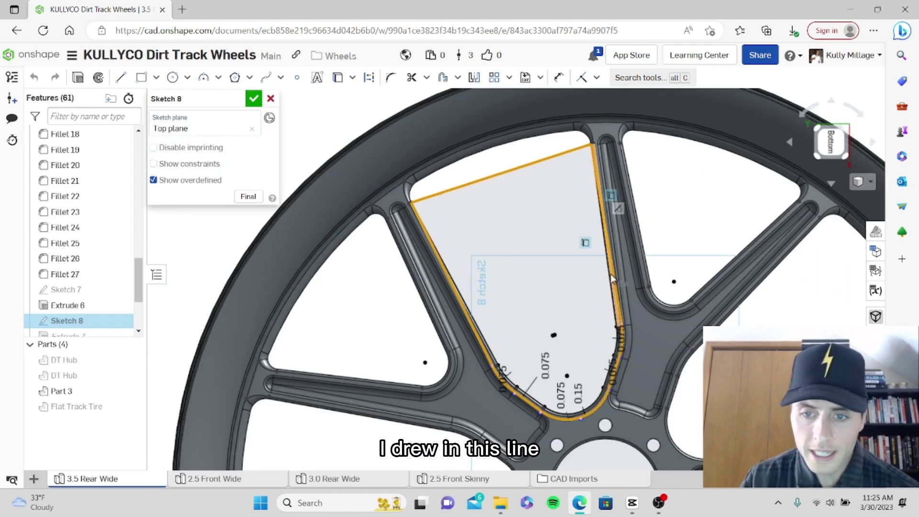
{"action": "scroll", "coordinate": [605, 138], "scroll_direction": "up", "scroll_amount": 5}
{"action": "middle_click_drag", "start_coordinate": [610, 122], "coordinate": [623, 243]}
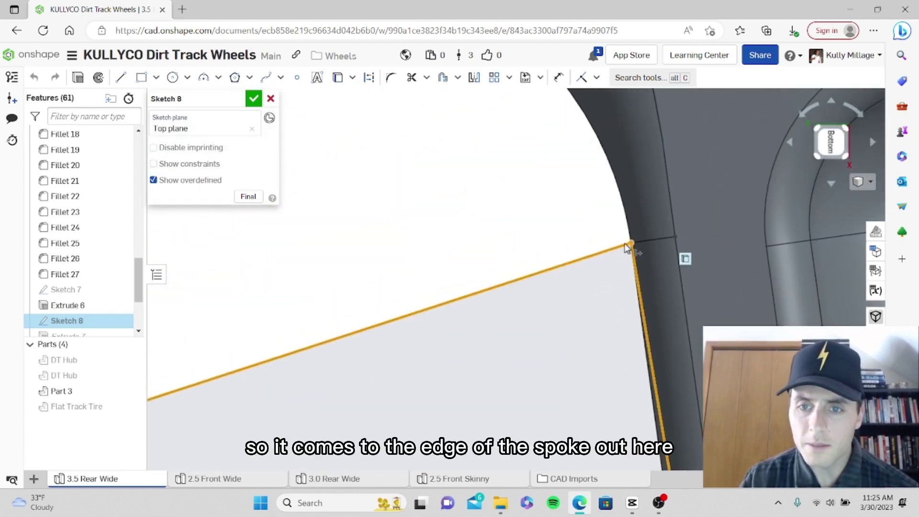
{"action": "scroll", "coordinate": [636, 253], "scroll_direction": "down", "scroll_amount": 1}
{"action": "scroll", "coordinate": [638, 253], "scroll_direction": "down", "scroll_amount": 3}
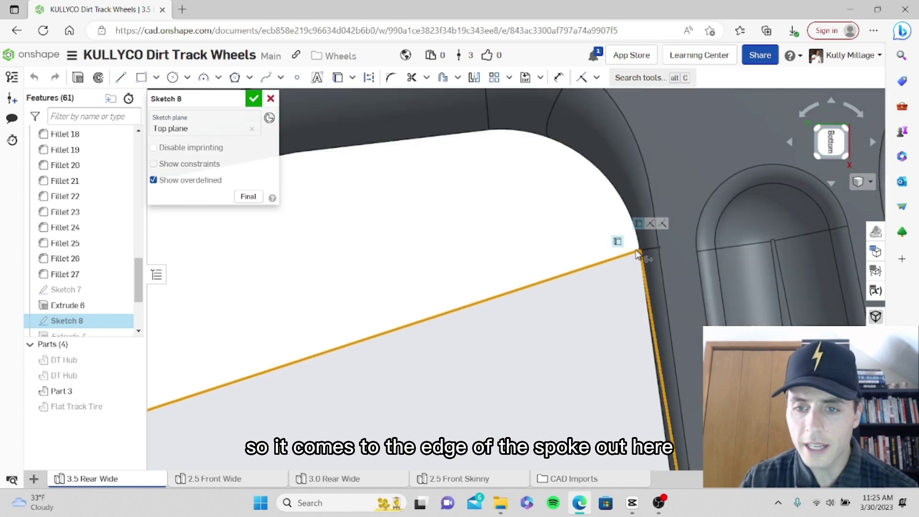
{"action": "scroll", "coordinate": [637, 251], "scroll_direction": "down", "scroll_amount": 3}
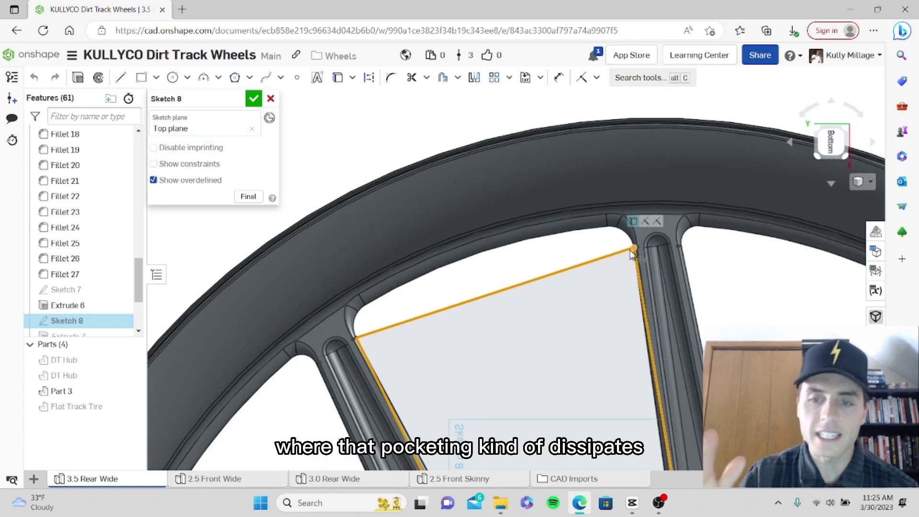
Inspect the offset dimensions of the Sketch 8 profile along the curved section around the hub
{"action": "scroll", "coordinate": [645, 269], "scroll_direction": "down", "scroll_amount": 4}
{"action": "scroll", "coordinate": [559, 283], "scroll_direction": "up", "scroll_amount": 6}
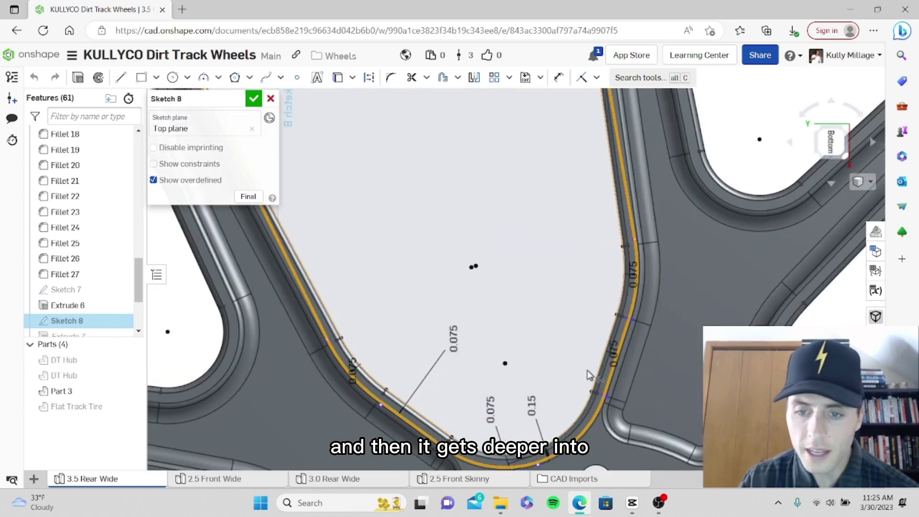
{"action": "scroll", "coordinate": [559, 283], "scroll_direction": "up", "scroll_amount": 5}
{"action": "scroll", "coordinate": [555, 352], "scroll_direction": "down", "scroll_amount": 3}
{"action": "mouse_move", "coordinate": [553, 373]}
{"action": "middle_mouse_down"}
{"action": "mouse_move", "coordinate": [559, 280]}
{"action": "mouse_move", "coordinate": [541, 357]}
{"action": "middle_mouse_up"}
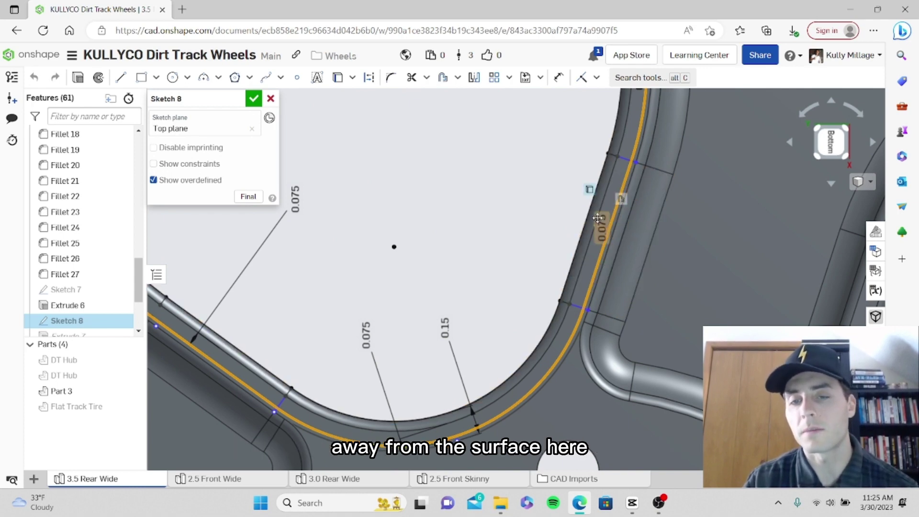
{"action": "scroll", "coordinate": [536, 269], "scroll_direction": "down", "scroll_amount": 5}
{"action": "middle_click_drag", "start_coordinate": [518, 191], "coordinate": [535, 342]}
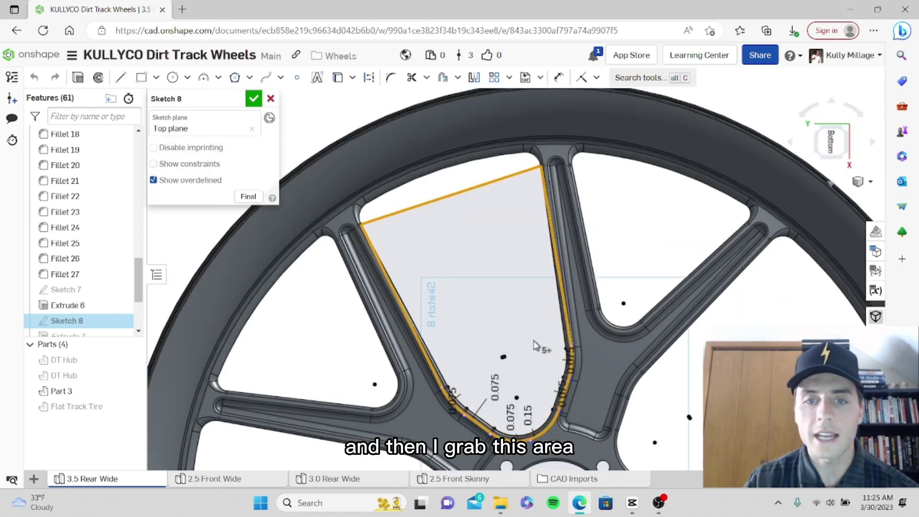
Select the closed Sketch 8 region between the spokes and examine it against the spoke's side wall
{"action": "left_click", "coordinate": [510, 252]}
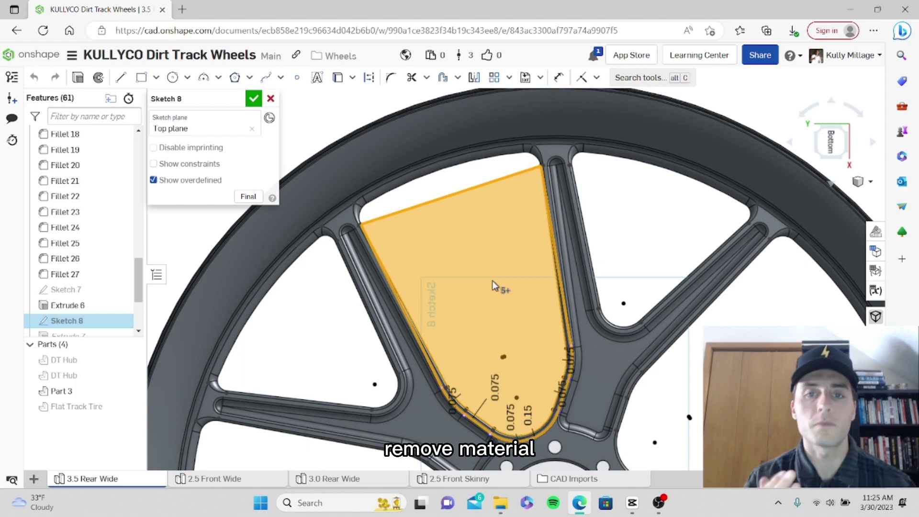
{"action": "right_click_drag", "start_coordinate": [510, 271], "coordinate": [500, 314]}
{"action": "scroll", "coordinate": [438, 235], "scroll_direction": "up", "scroll_amount": 5}
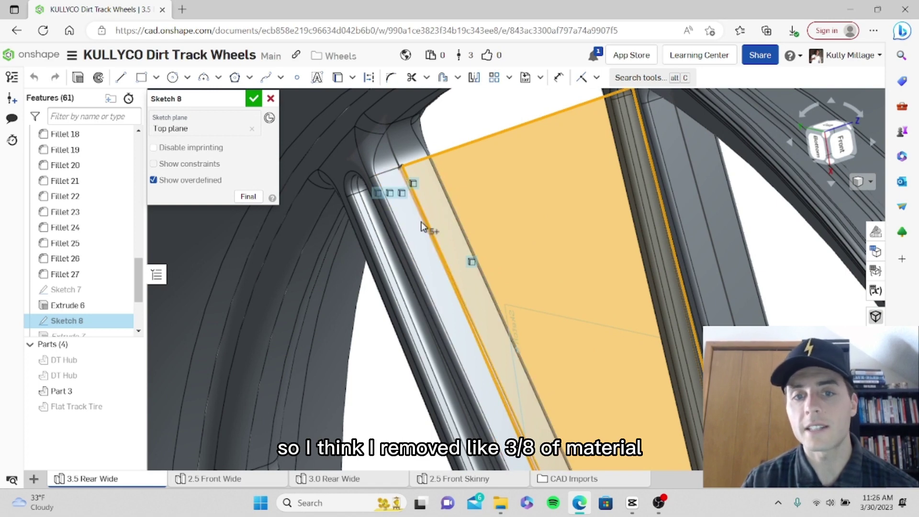
Open Extrude 7 and inspect its symmetric material removal on the spoke walls and its depth setting
{"action": "scroll", "coordinate": [115, 287], "scroll_direction": "down", "scroll_amount": 3}
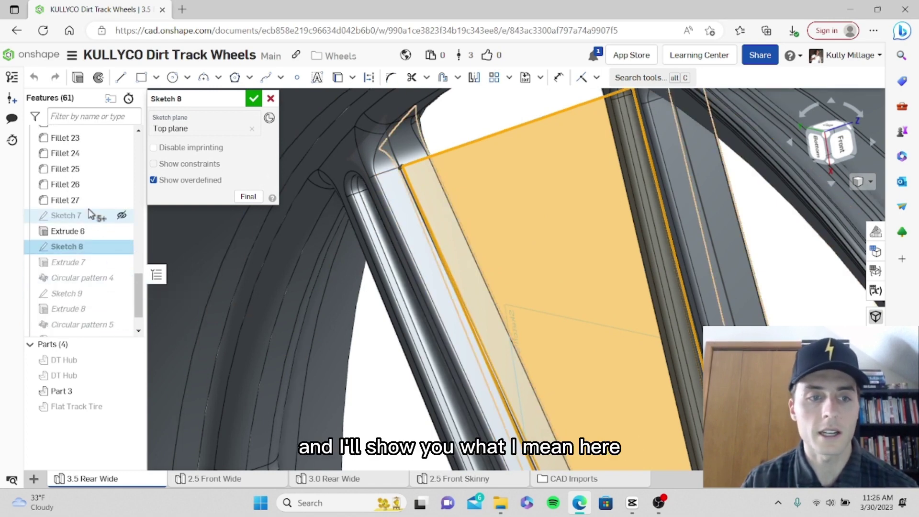
{"action": "double_click", "coordinate": [92, 263]}
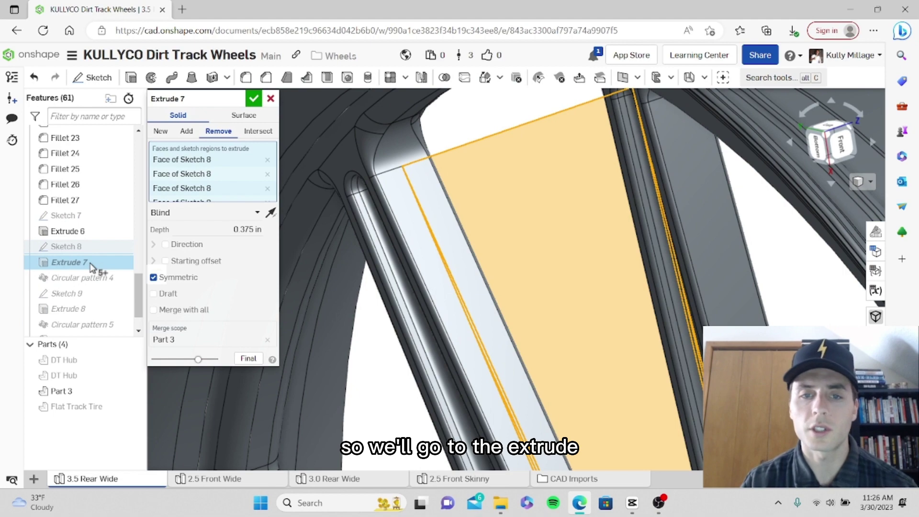
{"action": "scroll", "coordinate": [496, 226], "scroll_direction": "down", "scroll_amount": 3}
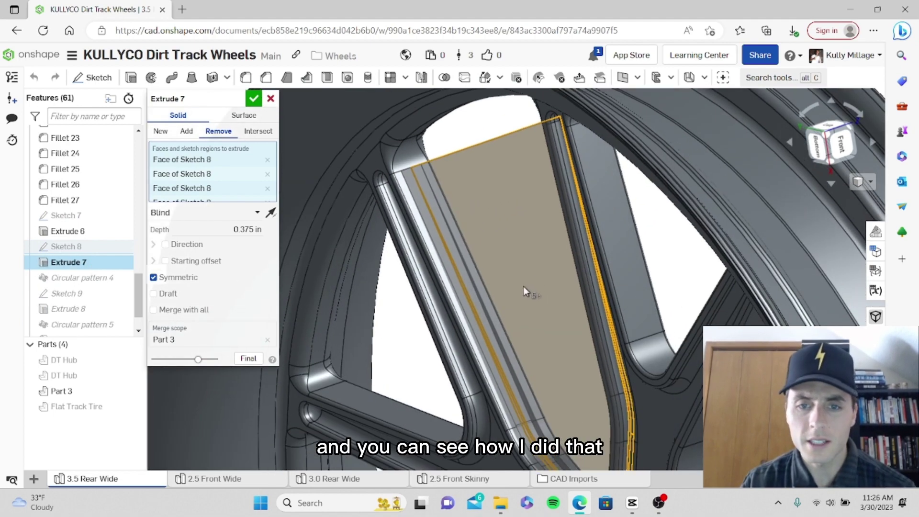
{"action": "scroll", "coordinate": [434, 190], "scroll_direction": "up", "scroll_amount": 5}
{"action": "left_click", "coordinate": [248, 229]}
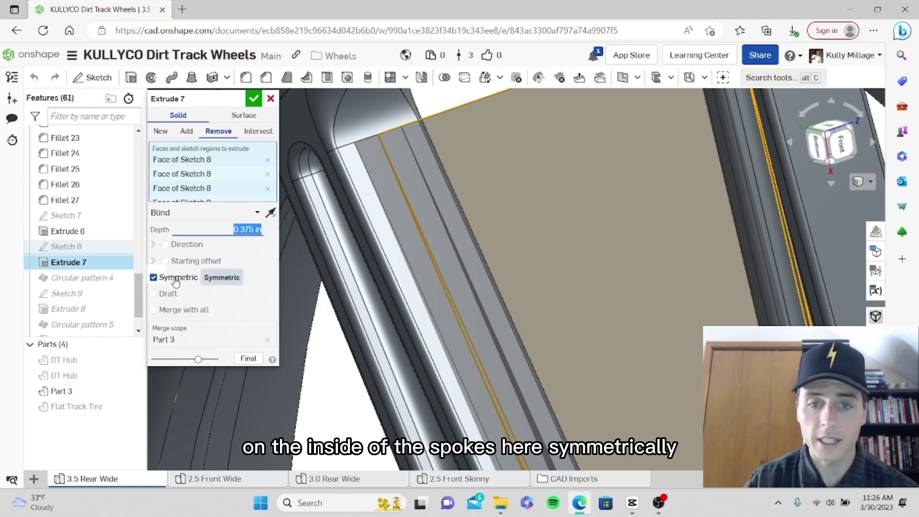
Examine the square edges of the Extrude 7 pocket around the curved wall near the hub
{"action": "scroll", "coordinate": [554, 289], "scroll_direction": "down", "scroll_amount": 3}
{"action": "middle_click_drag", "start_coordinate": [568, 371], "coordinate": [512, 240]}
{"action": "right_click_drag", "start_coordinate": [512, 239], "coordinate": [581, 306]}
{"action": "scroll", "coordinate": [578, 315], "scroll_direction": "up", "scroll_amount": 5}
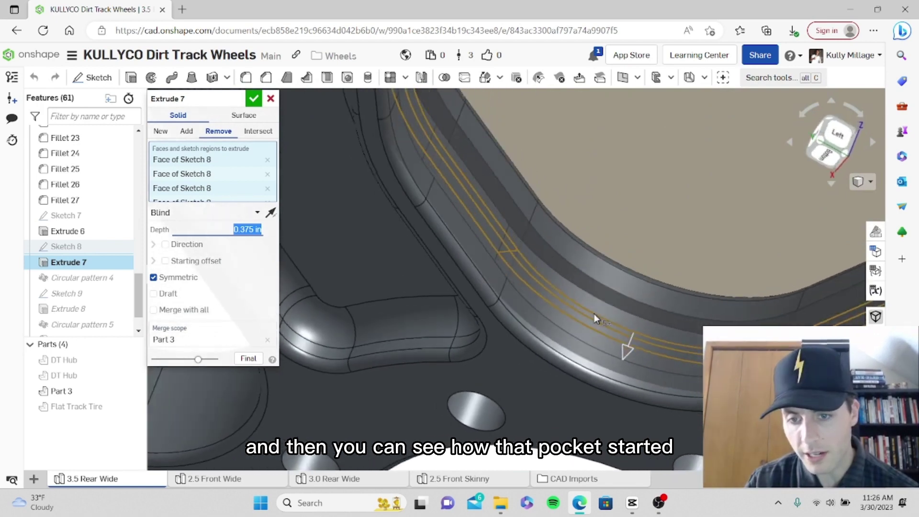
{"action": "scroll", "coordinate": [585, 289], "scroll_direction": "up", "scroll_amount": 5}
{"action": "scroll", "coordinate": [584, 283], "scroll_direction": "down", "scroll_amount": 3}
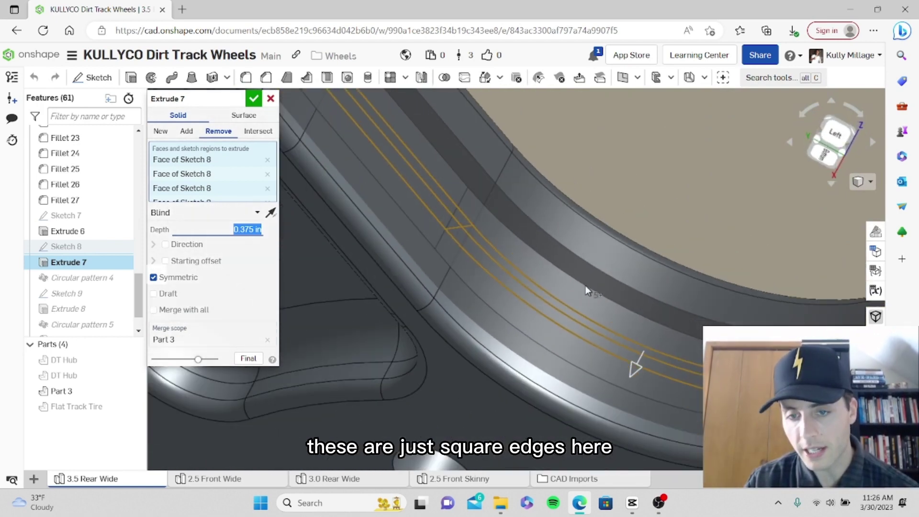
{"action": "scroll", "coordinate": [604, 288], "scroll_direction": "down", "scroll_amount": 4}
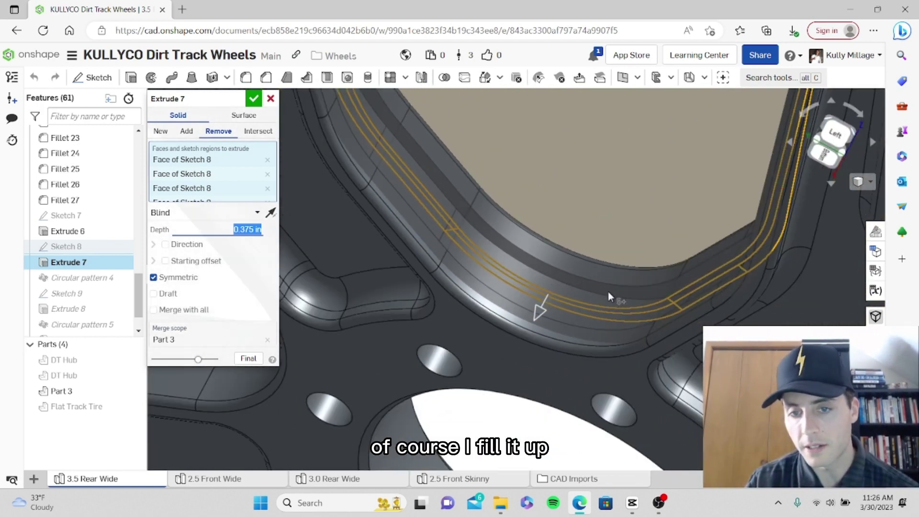
{"action": "scroll", "coordinate": [613, 316], "scroll_direction": "up", "scroll_amount": 3}
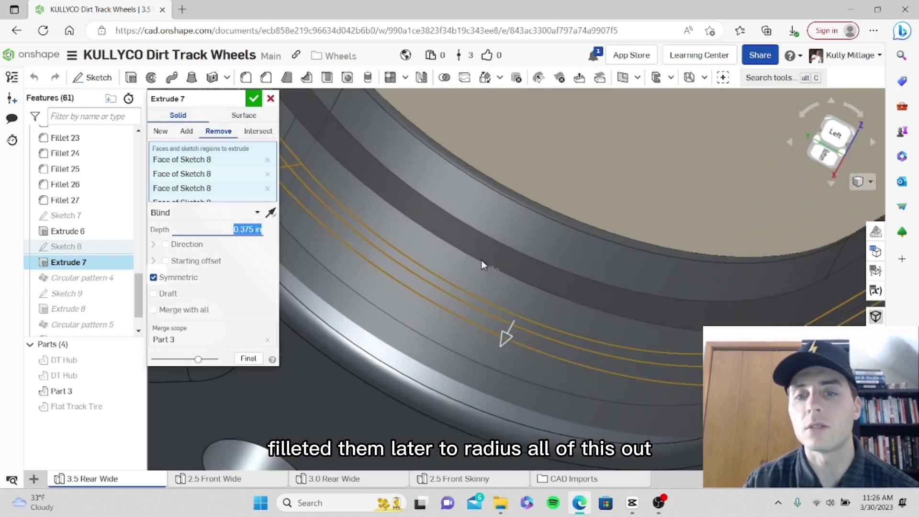
Review the Extrude 7 cut between the spokes from several angles and in relation to the whole wheel
{"action": "scroll", "coordinate": [522, 282], "scroll_direction": "down", "scroll_amount": 3}
{"action": "right_click_drag", "start_coordinate": [522, 282], "coordinate": [537, 318]}
{"action": "middle_click_drag", "start_coordinate": [538, 318], "coordinate": [460, 354]}
{"action": "middle_click_drag", "start_coordinate": [600, 252], "coordinate": [521, 292]}
{"action": "scroll", "coordinate": [521, 292], "scroll_direction": "down", "scroll_amount": 4}
{"action": "right_click_drag", "start_coordinate": [522, 292], "coordinate": [609, 257]}
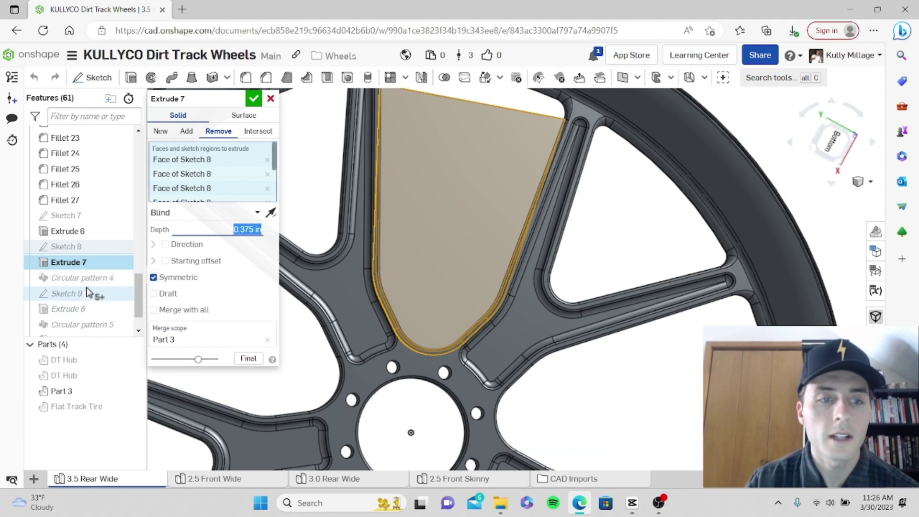
{"action": "scroll", "coordinate": [523, 243], "scroll_direction": "down", "scroll_amount": 5}
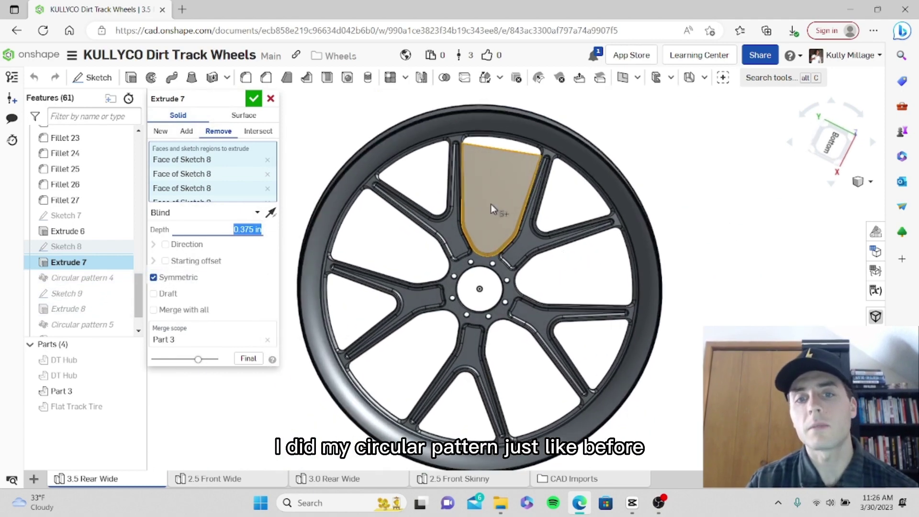
Leave Extrude 7 and open the bolt-hole sketch, Sketch 7, from one of the holes around the hub
{"action": "scroll", "coordinate": [492, 204], "scroll_direction": "up", "scroll_amount": 5}
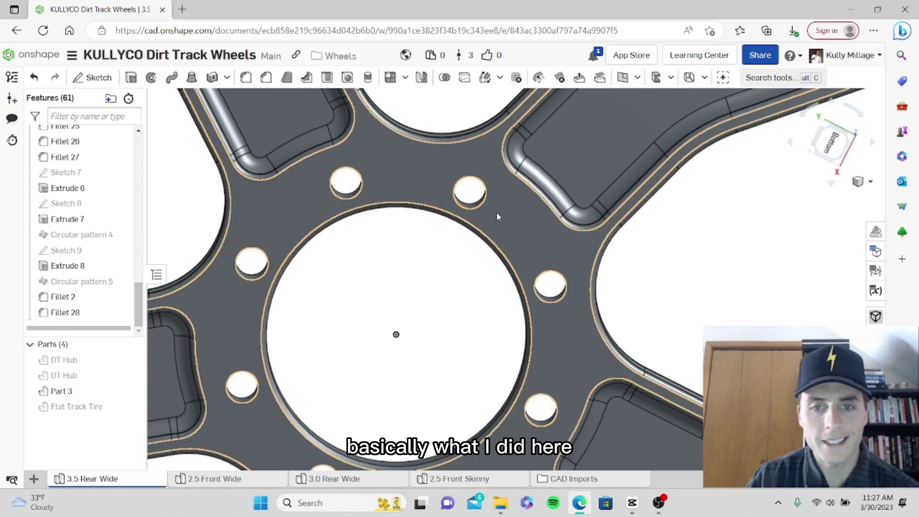
{"action": "right_click", "coordinate": [485, 191]}
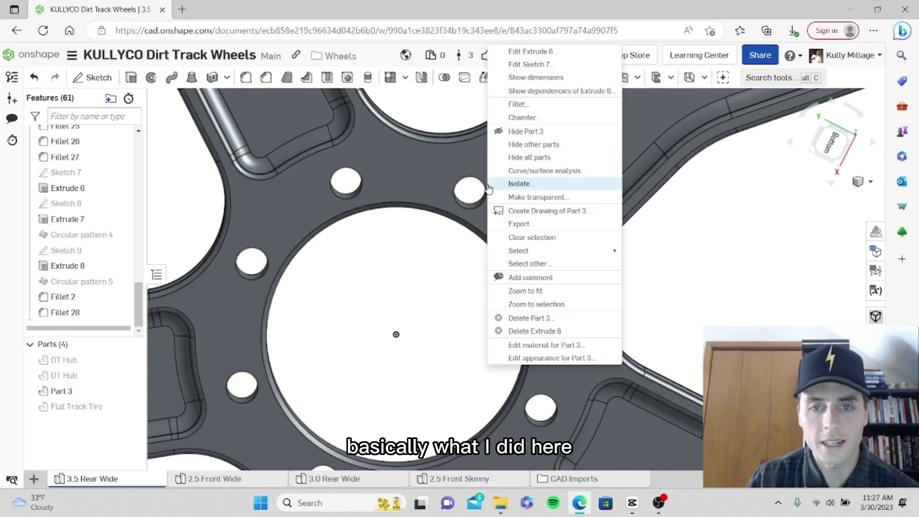
{"action": "left_click", "coordinate": [529, 64]}
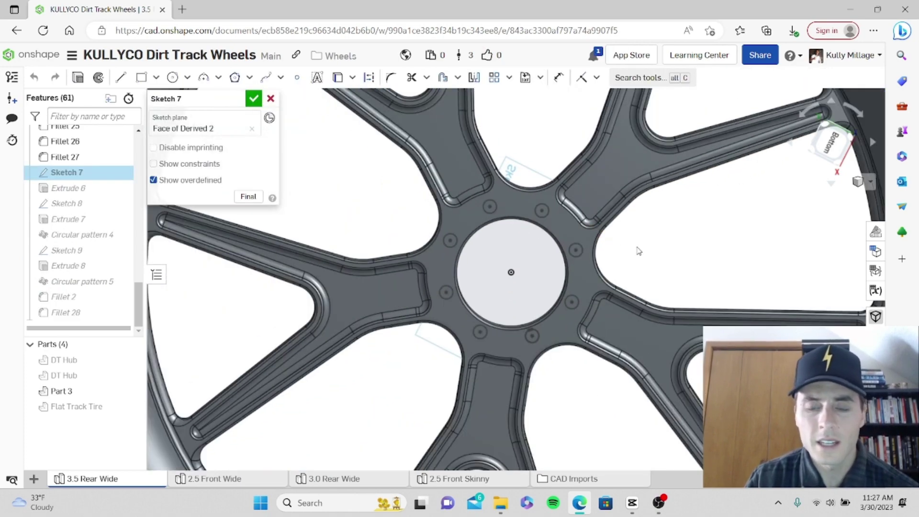
Show the second DT Hub part and examine how its bolt holes line up with the Sketch 7 circles on the wheel
{"action": "right_click_drag", "start_coordinate": [638, 251], "coordinate": [512, 233]}
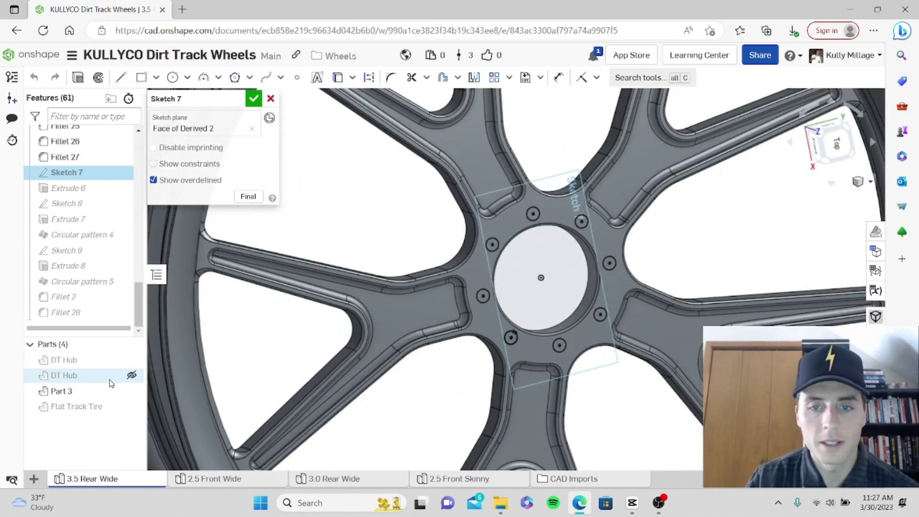
{"action": "left_click", "coordinate": [132, 360]}
{"action": "left_click", "coordinate": [132, 361]}
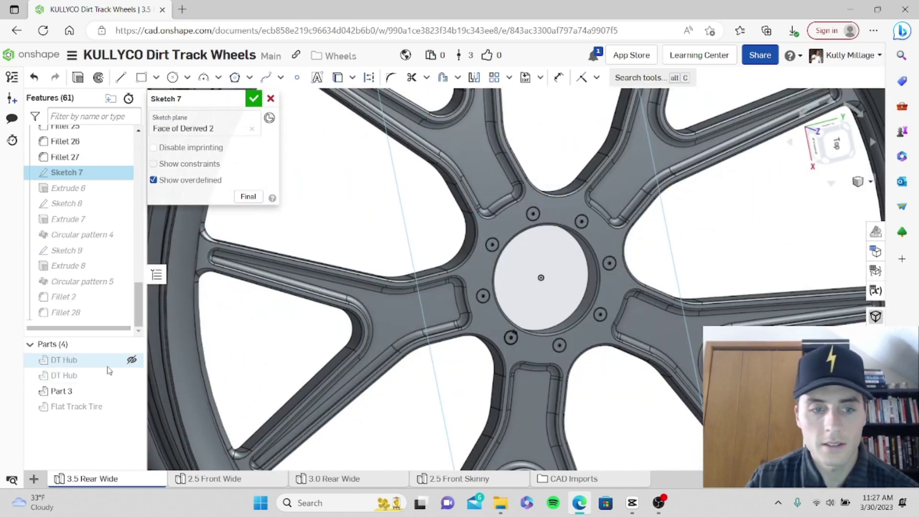
{"action": "left_click", "coordinate": [131, 376]}
{"action": "scroll", "coordinate": [533, 213], "scroll_direction": "up", "scroll_amount": 5}
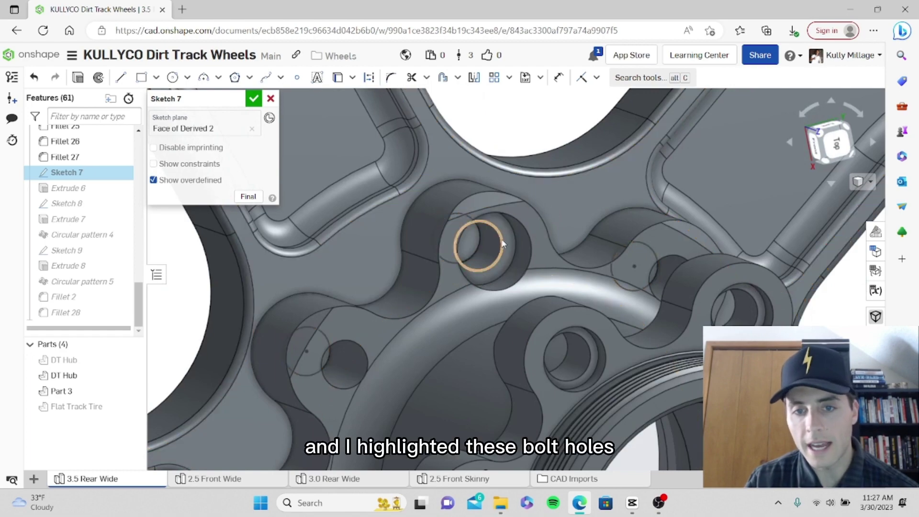
{"action": "key", "text": "n"}
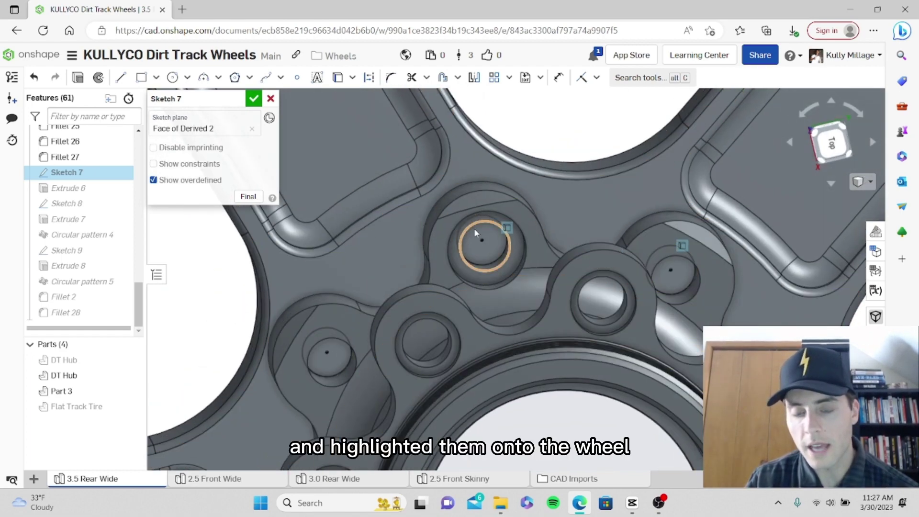
{"action": "scroll", "coordinate": [474, 232], "scroll_direction": "down", "scroll_amount": 3}
{"action": "right_click_drag", "start_coordinate": [480, 262], "coordinate": [523, 286]}
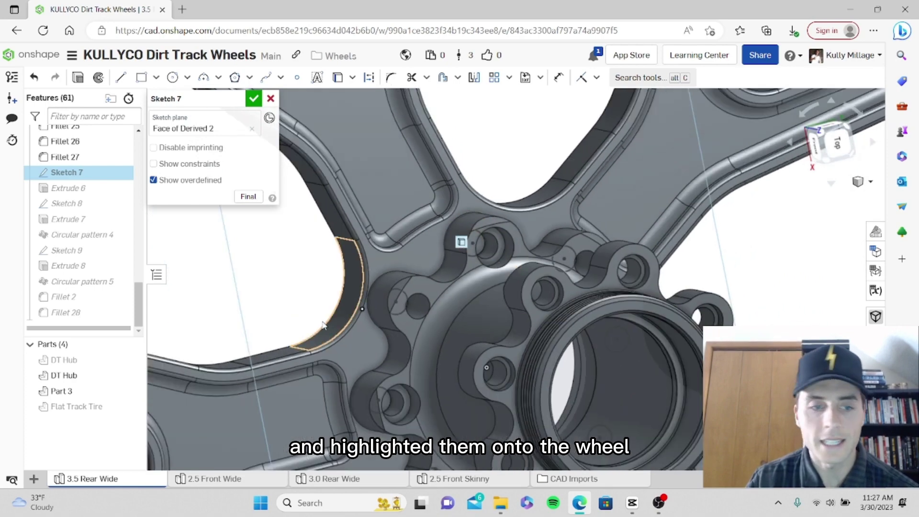
Hide the DT Hub part again, review the bolt-hole circles on the wheel, and close Sketch 7 without changes
{"action": "left_click", "coordinate": [132, 375]}
{"action": "key", "text": "n"}
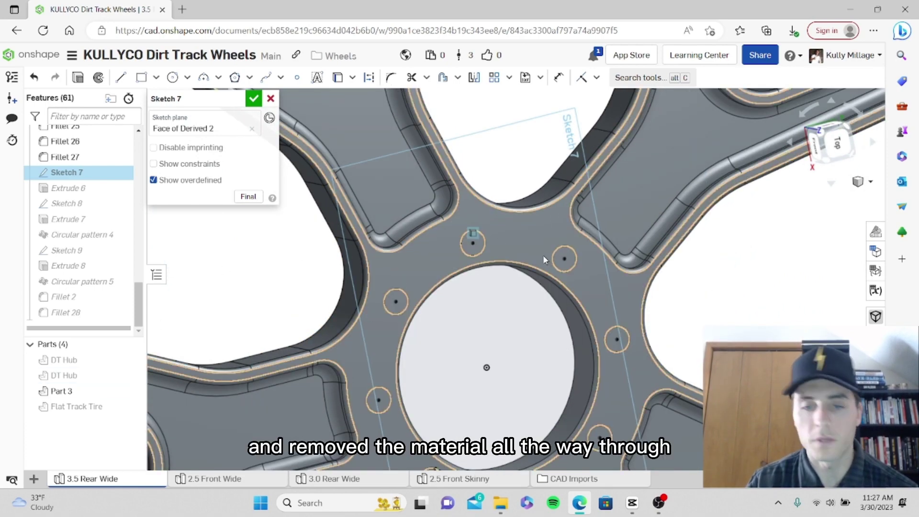
{"action": "scroll", "coordinate": [581, 255], "scroll_direction": "down", "scroll_amount": 3}
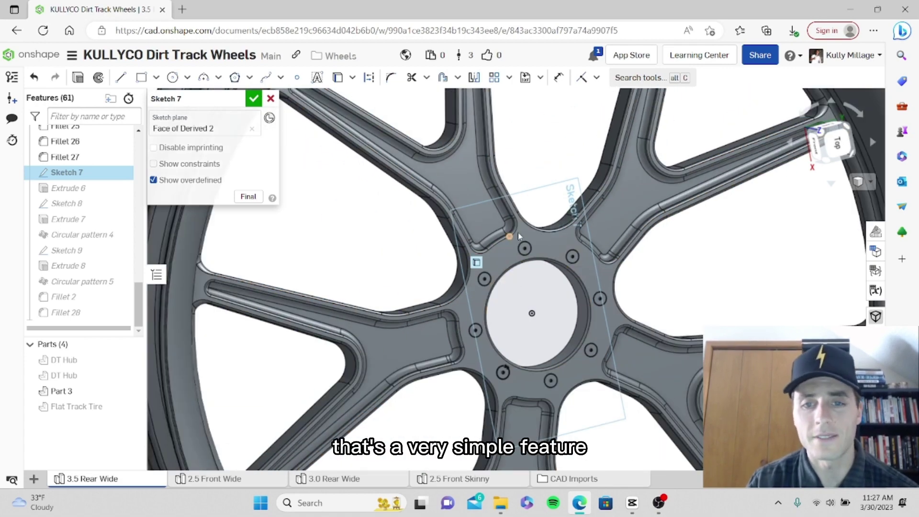
{"action": "scroll", "coordinate": [524, 231], "scroll_direction": "down", "scroll_amount": 3}
{"action": "middle_click_drag", "start_coordinate": [524, 231], "coordinate": [458, 280]}
{"action": "left_click", "coordinate": [271, 99]}
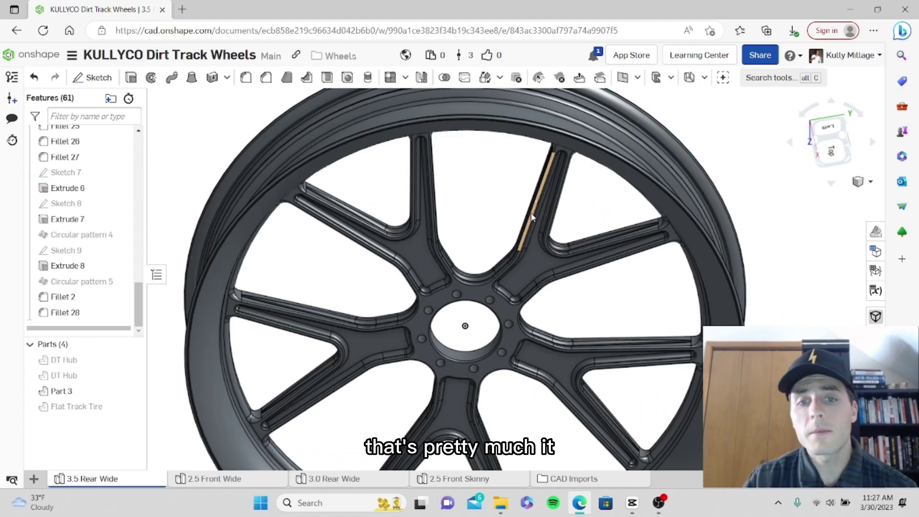